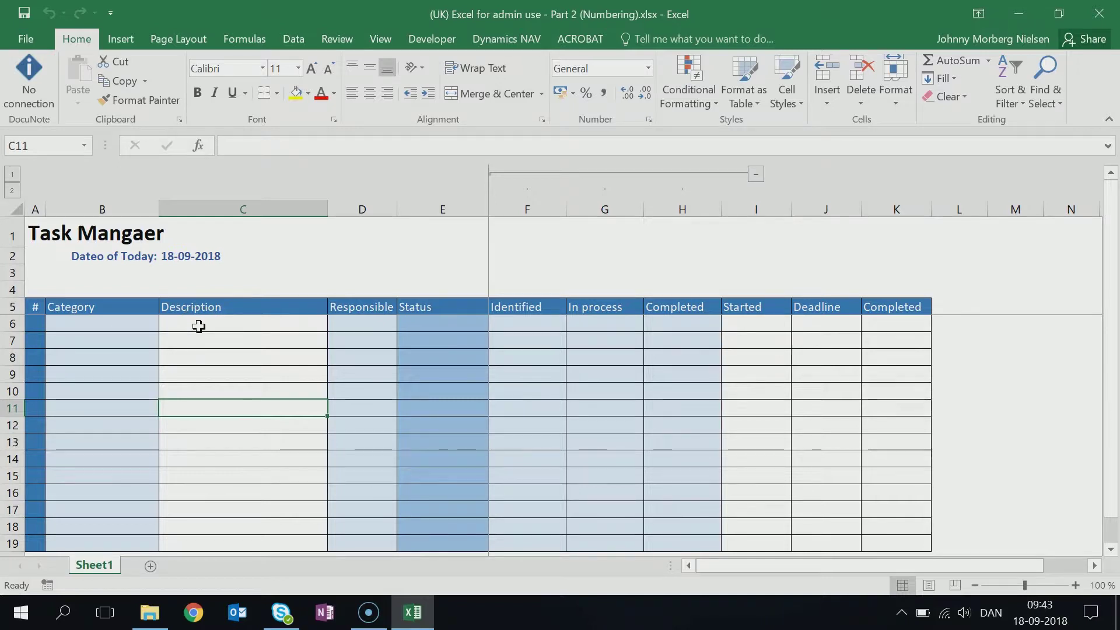
Enter Marketing, Economy and HR in cells B6, B7 and B8.
left_click(101, 323)
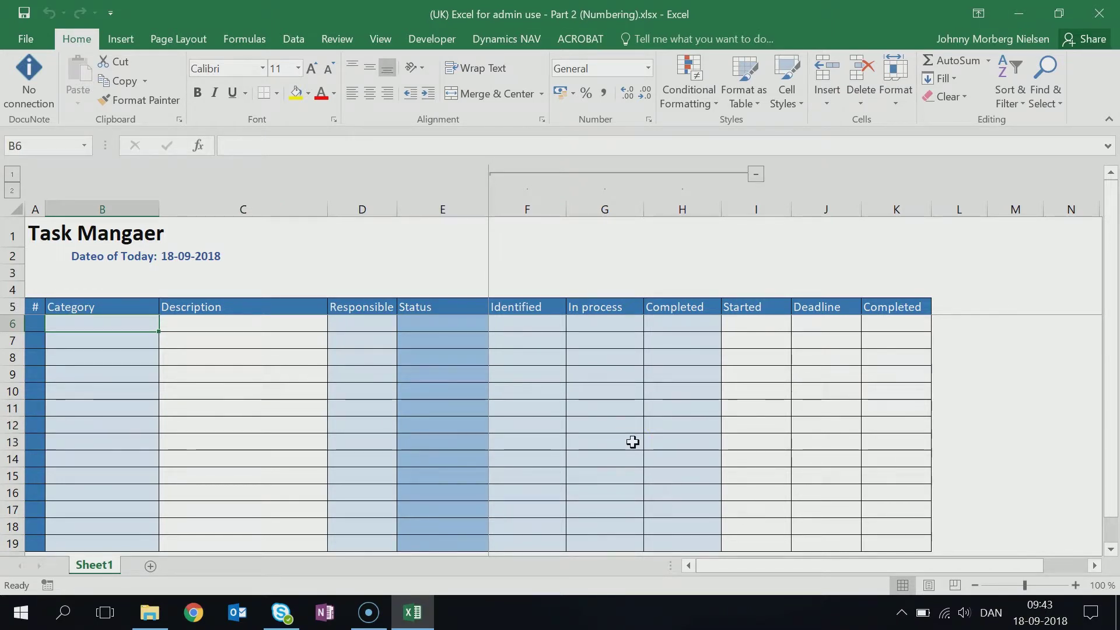
type("Mar")
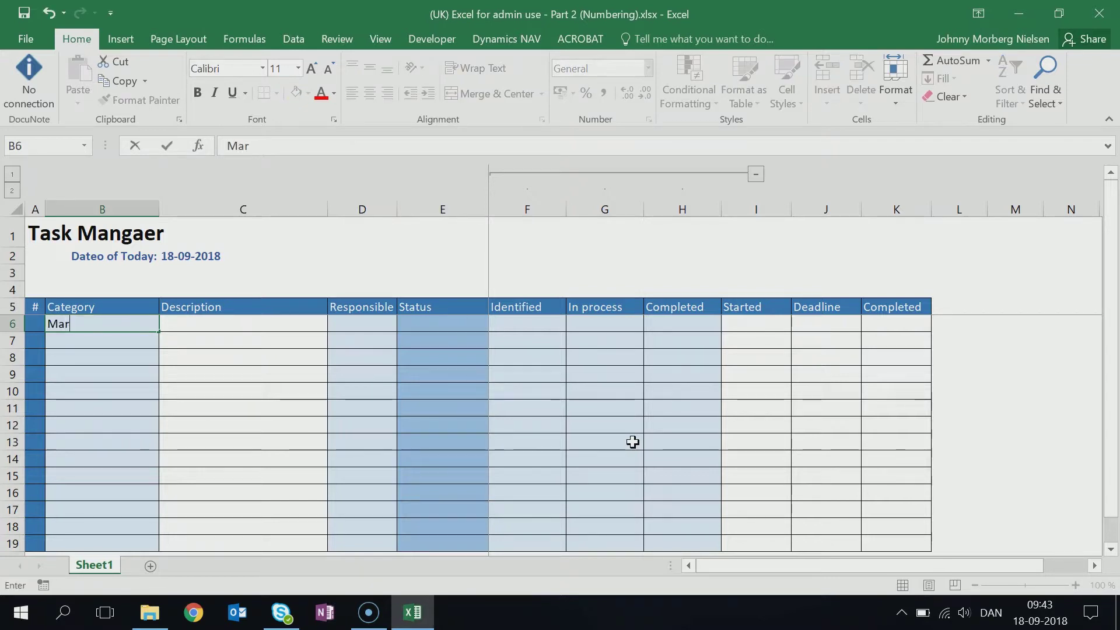
type("keting")
key("Return")
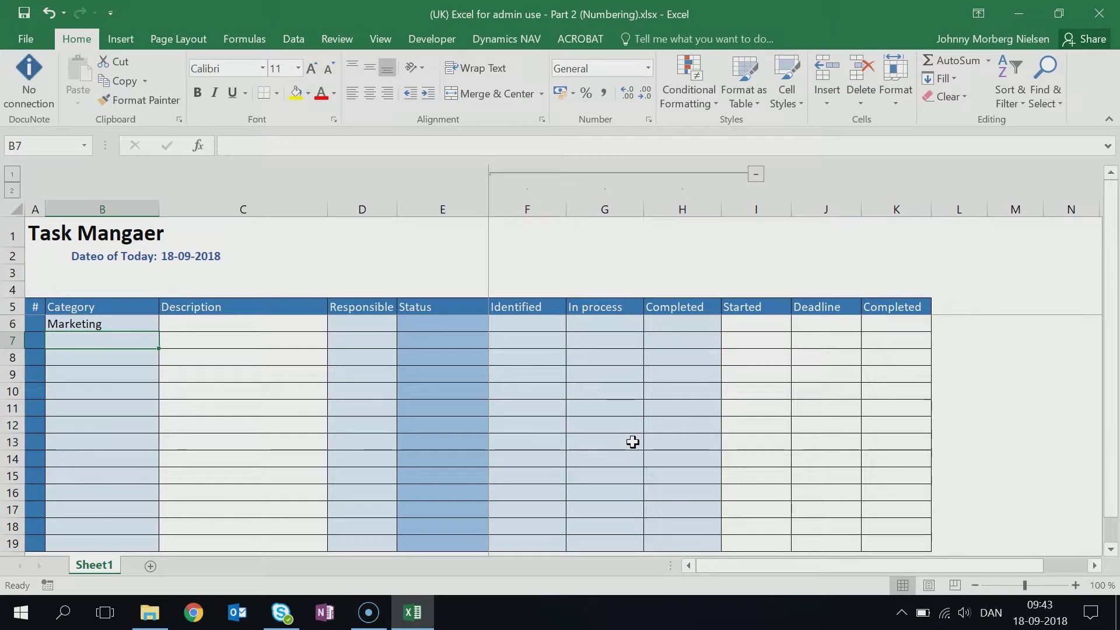
type("Eco")
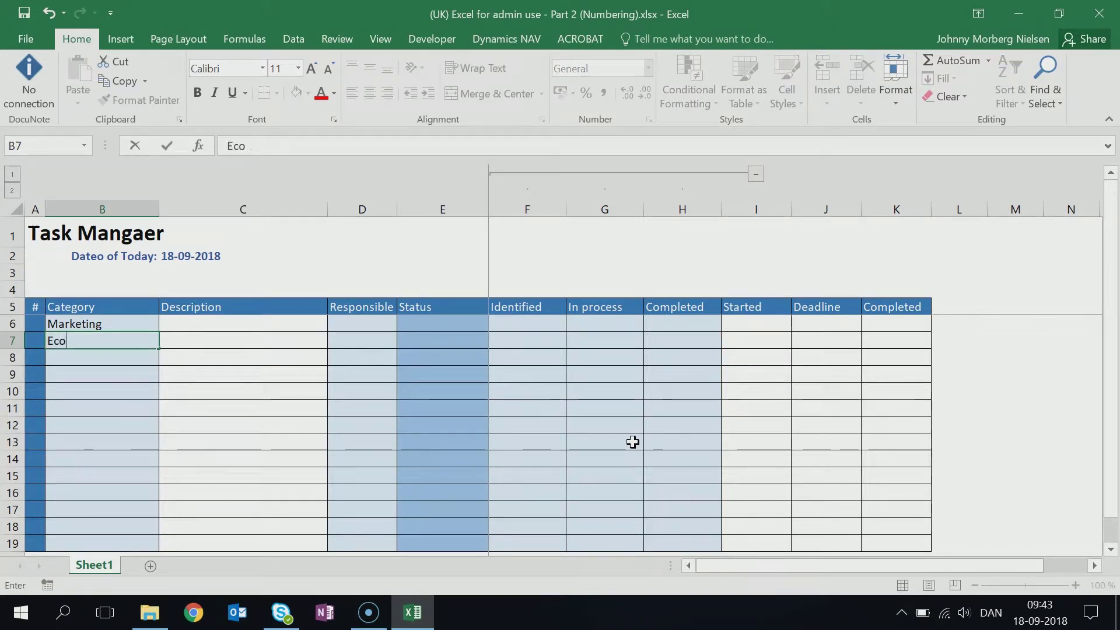
type("nomy")
key("Return")
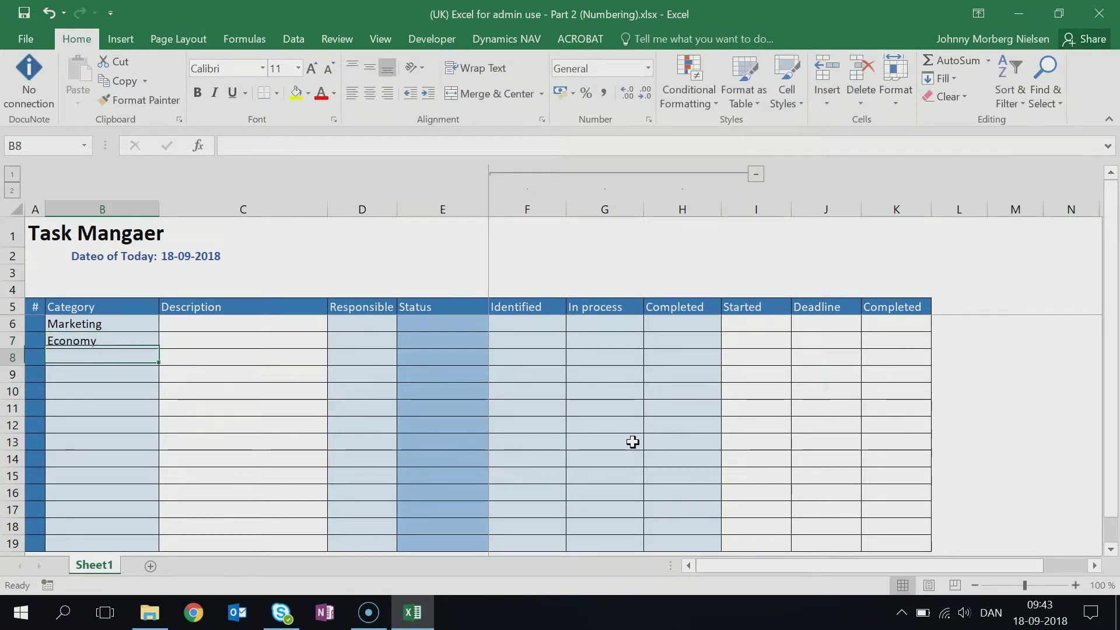
type("H")
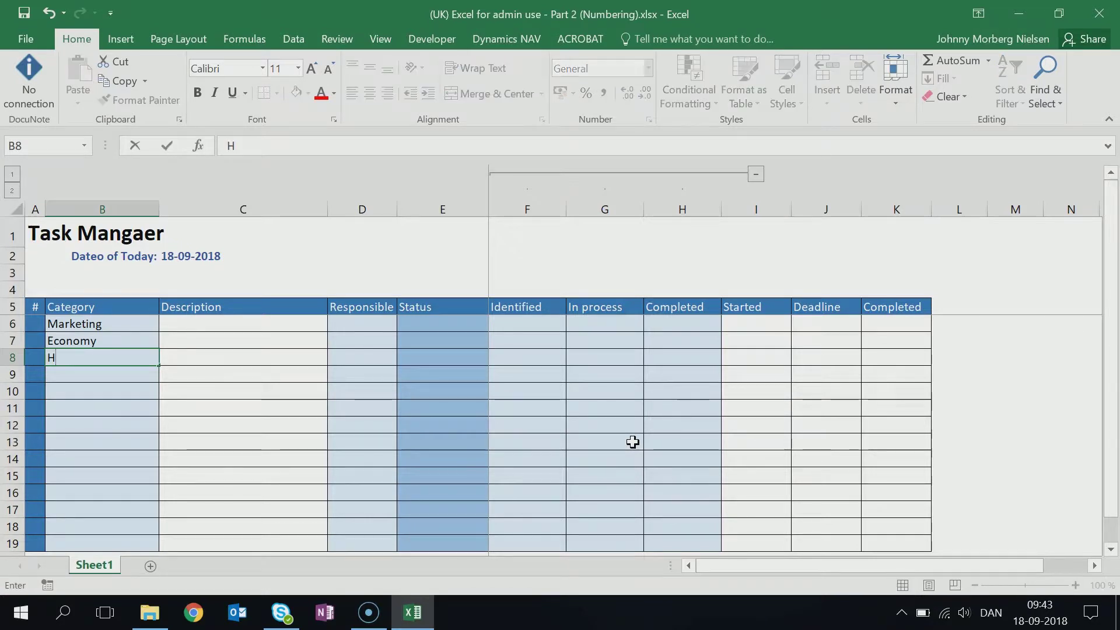
type("R")
key("Return")
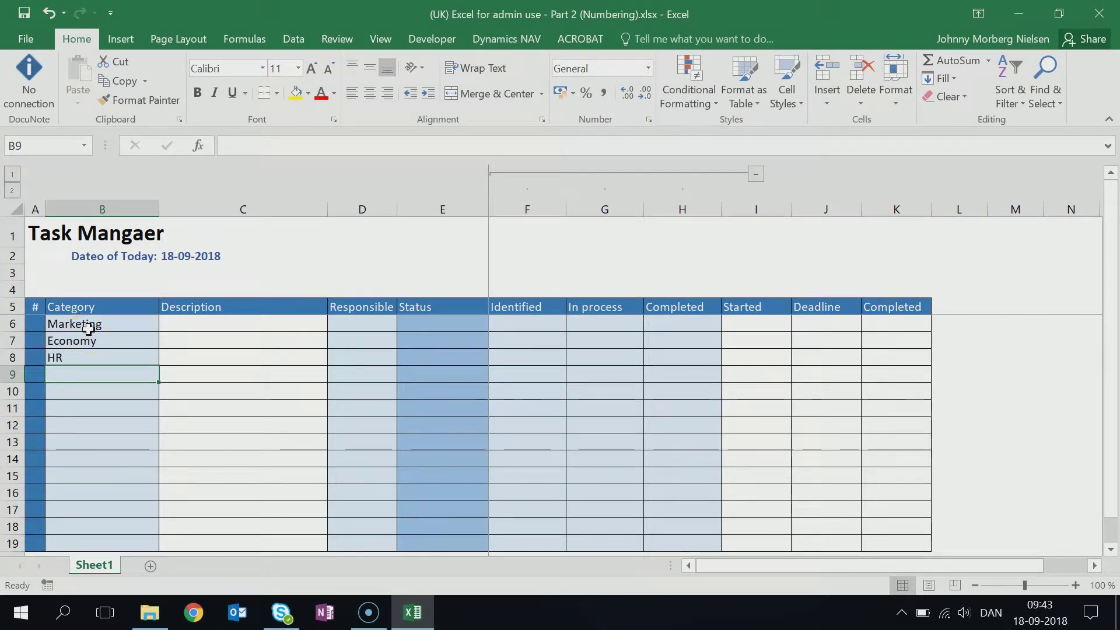
left_click(95, 376)
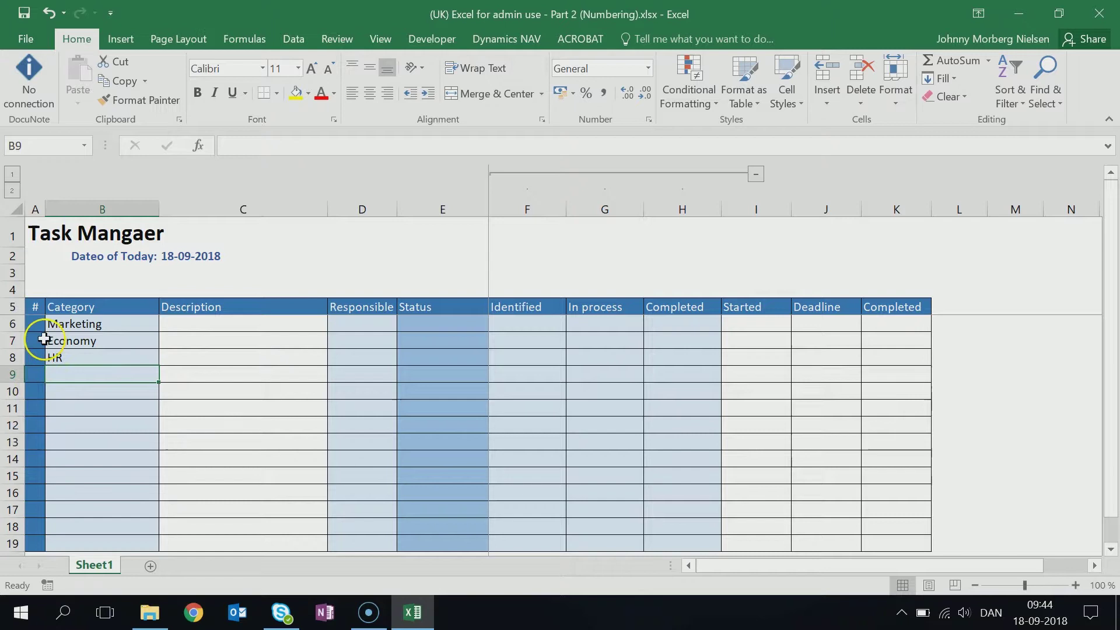
left_click(34, 325)
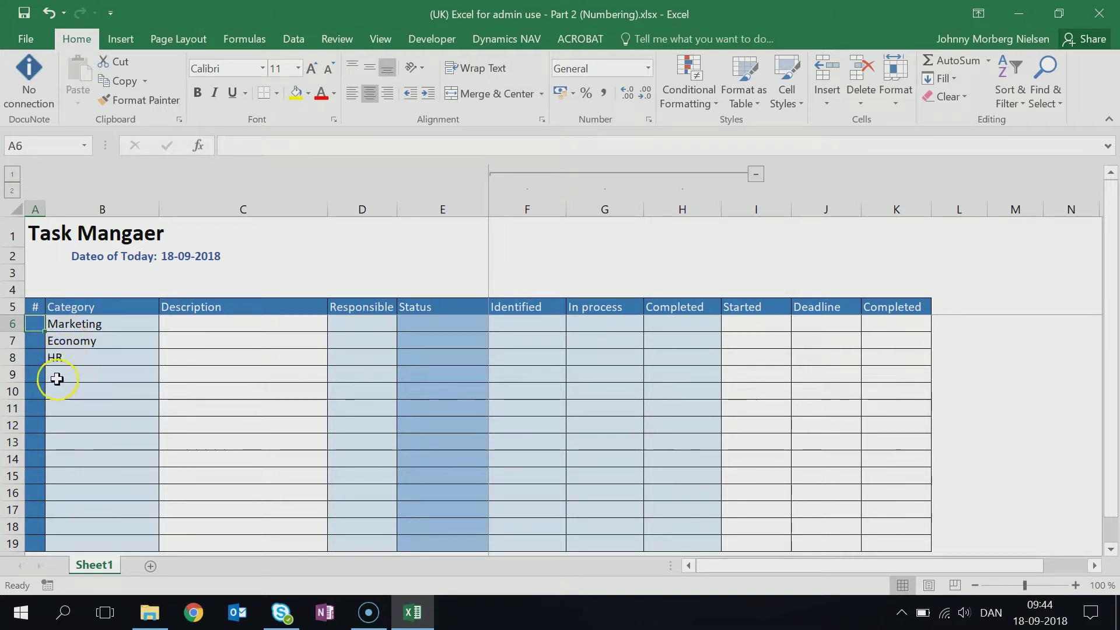
left_click(80, 376)
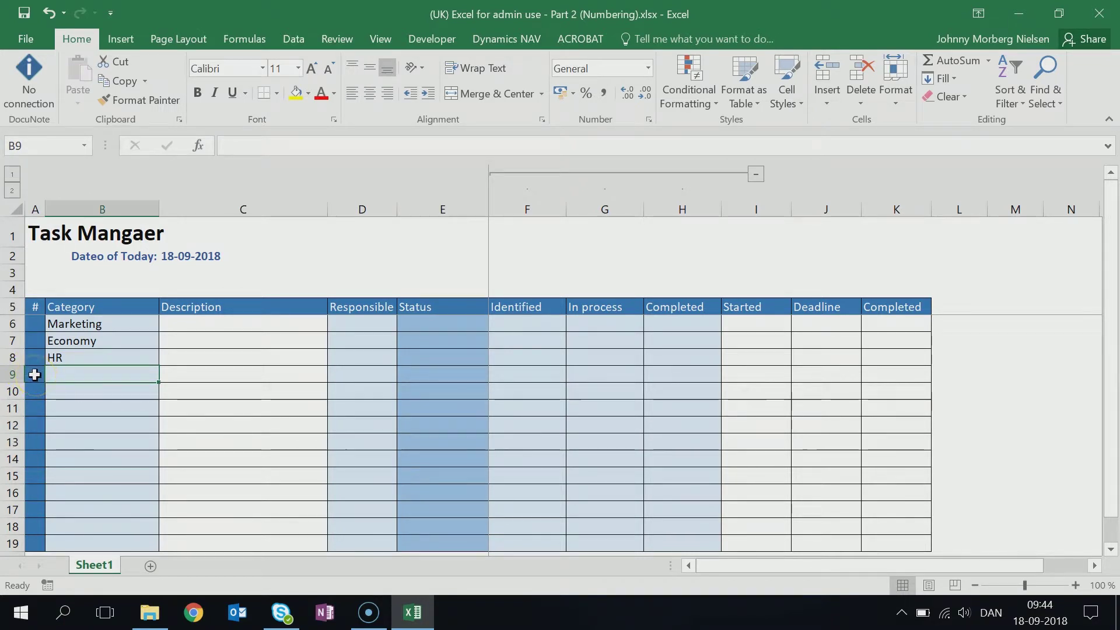
left_click(35, 324)
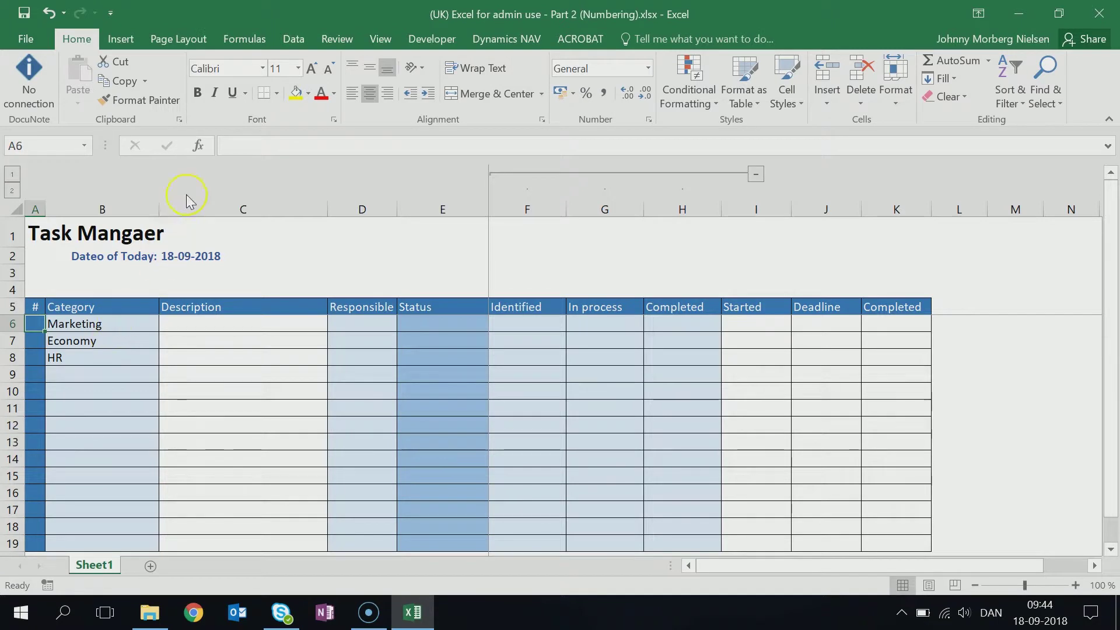
Start an IF formula in A6 through the Insert Function dialog.
left_click(198, 146)
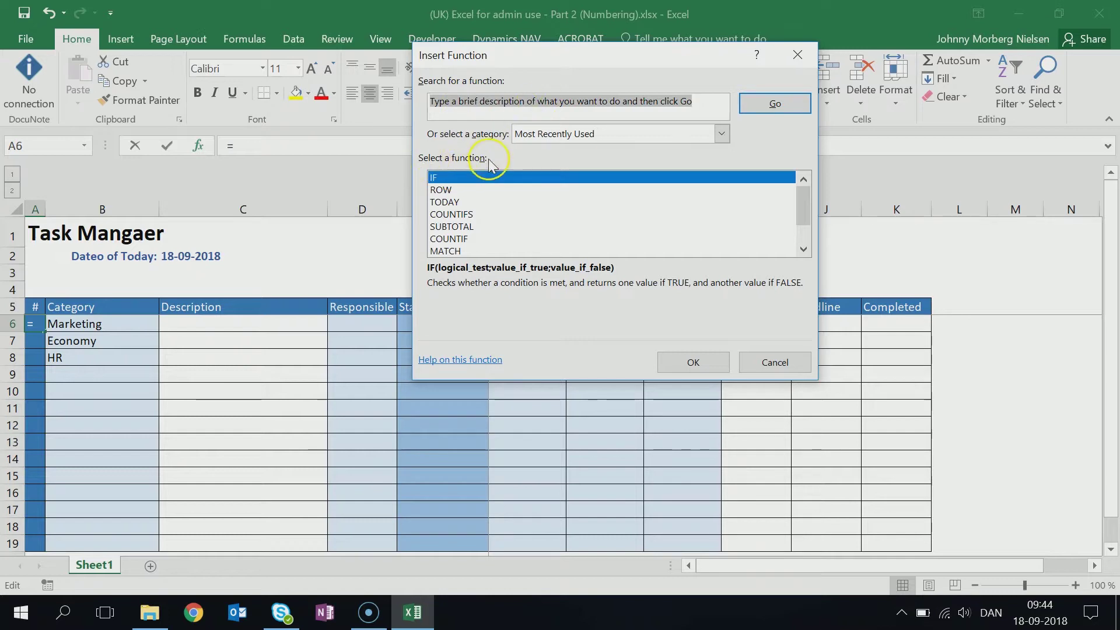
left_click(433, 177)
left_click(674, 369)
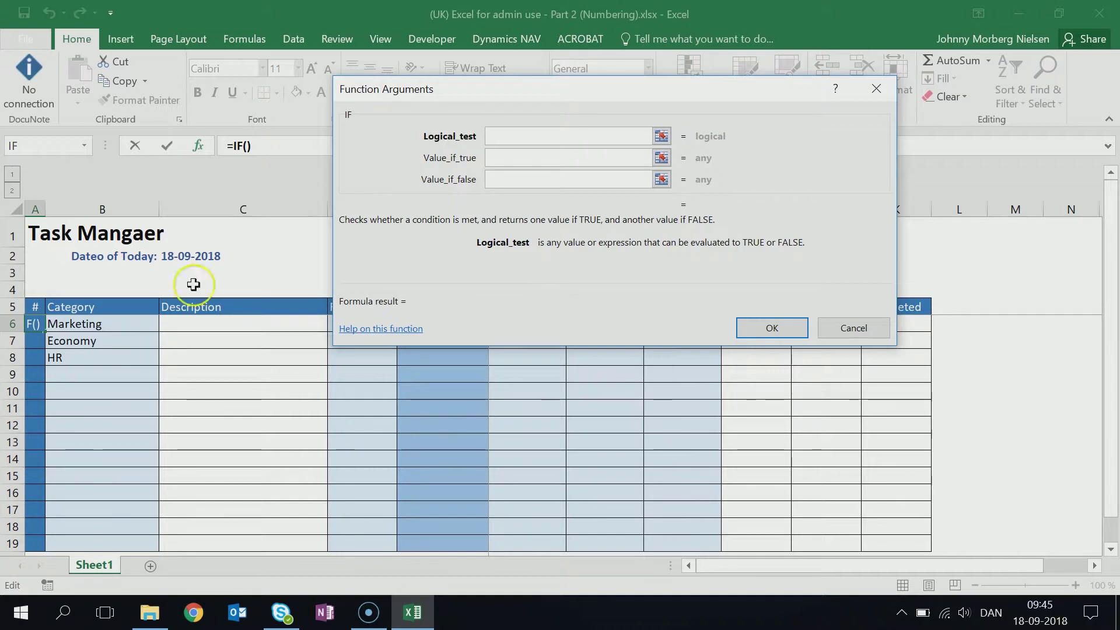
Set the IF logical test to B6> by picking B6 from the sheet.
left_click(663, 136)
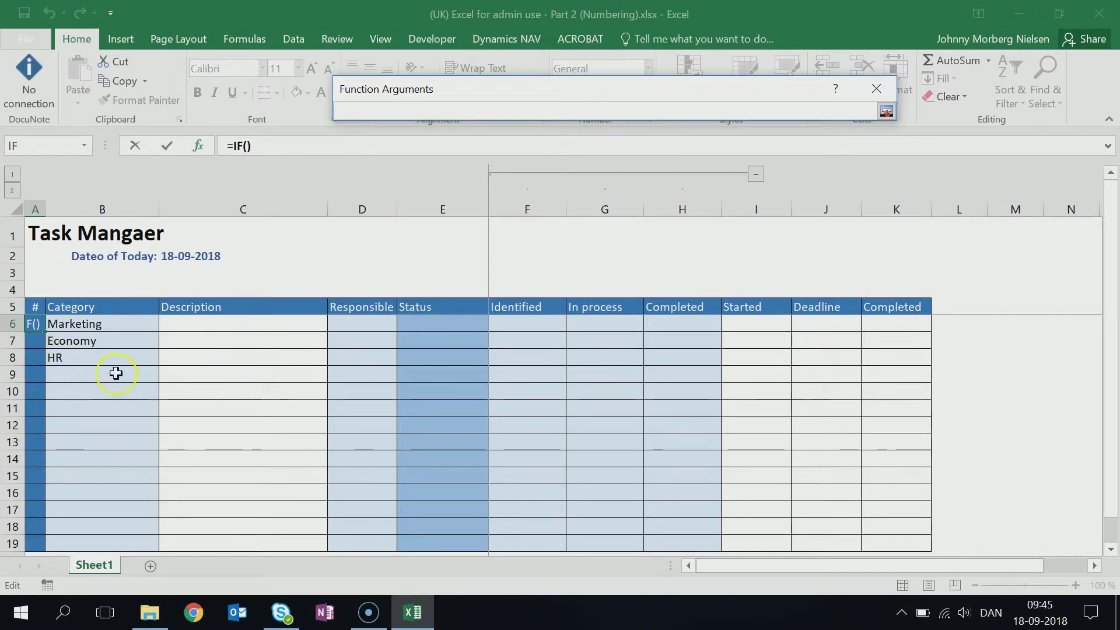
left_click(115, 325)
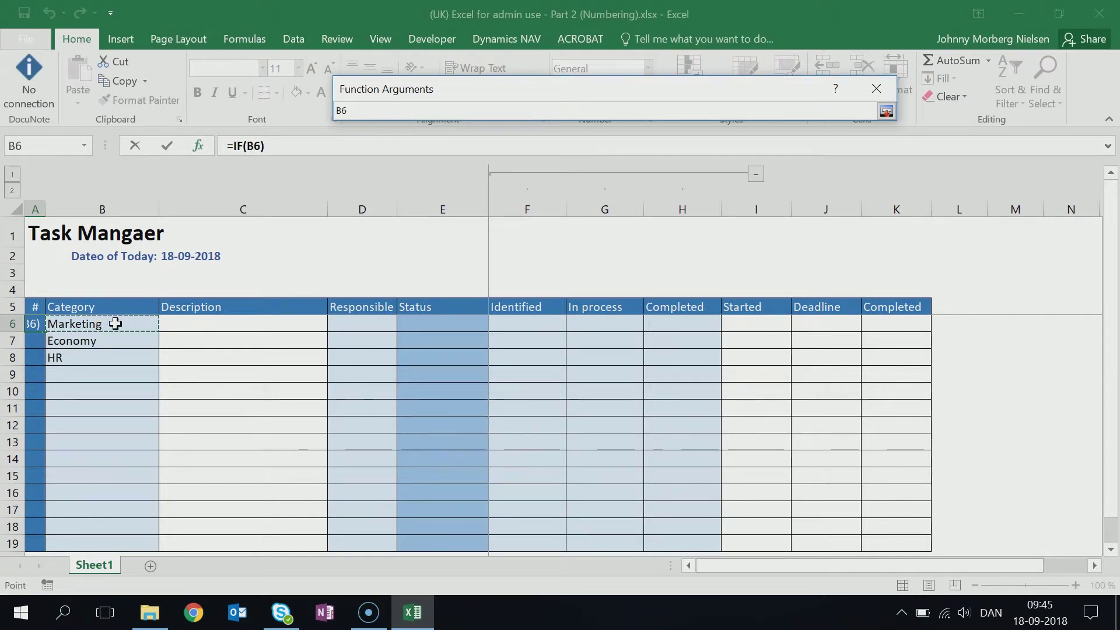
type(">0")
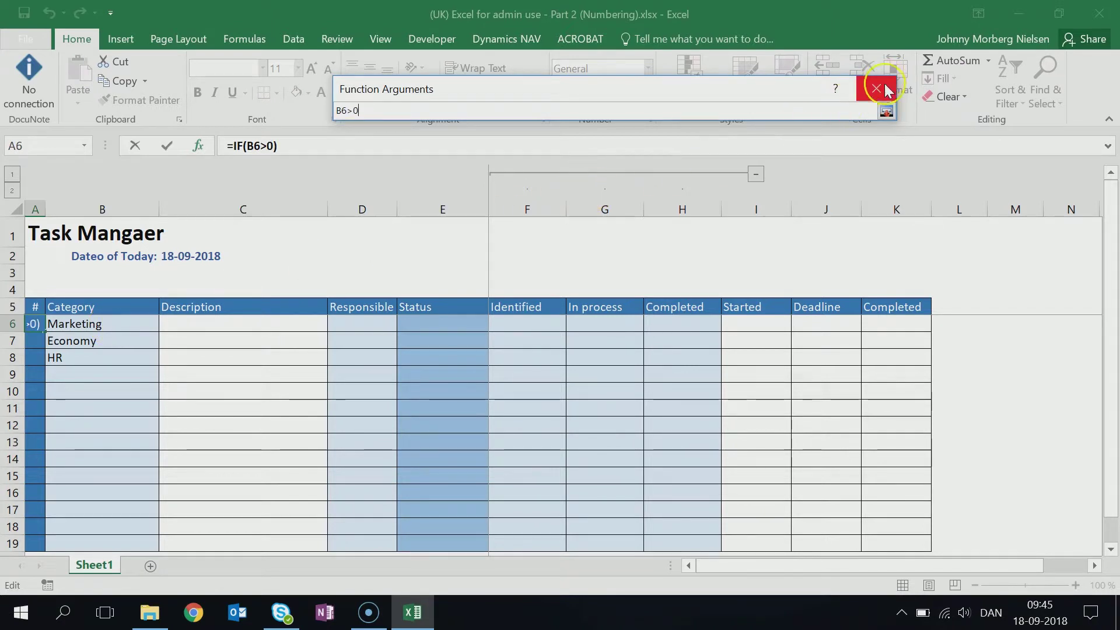
left_click(886, 111)
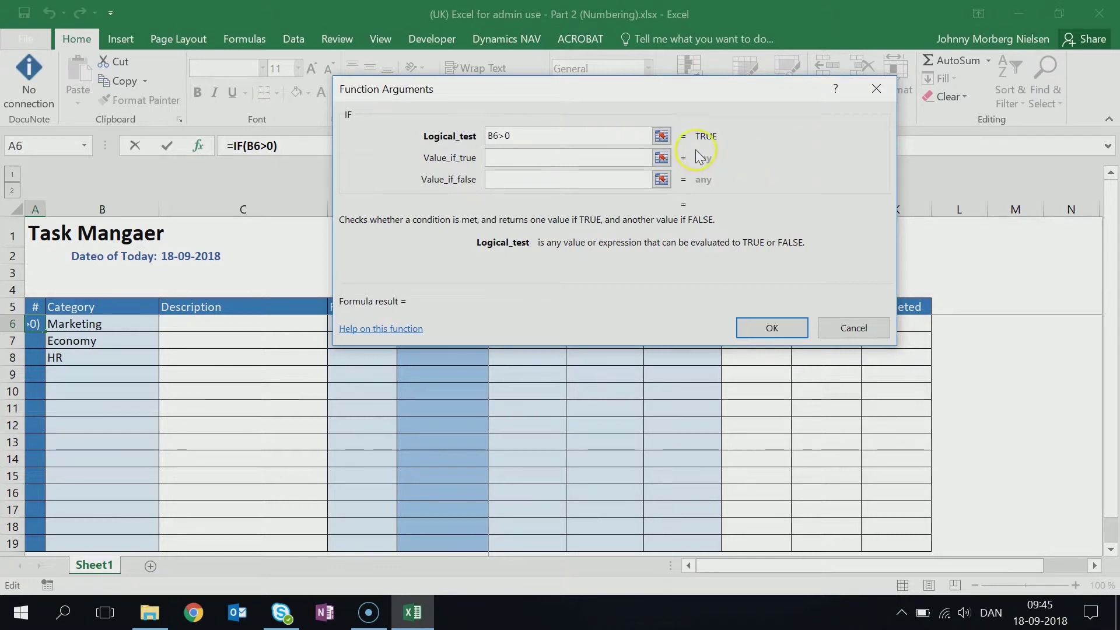
Set Value_if_true to 1 and Value_if_false to "", then confirm =IF(B6>0;1;"").
left_click(496, 156)
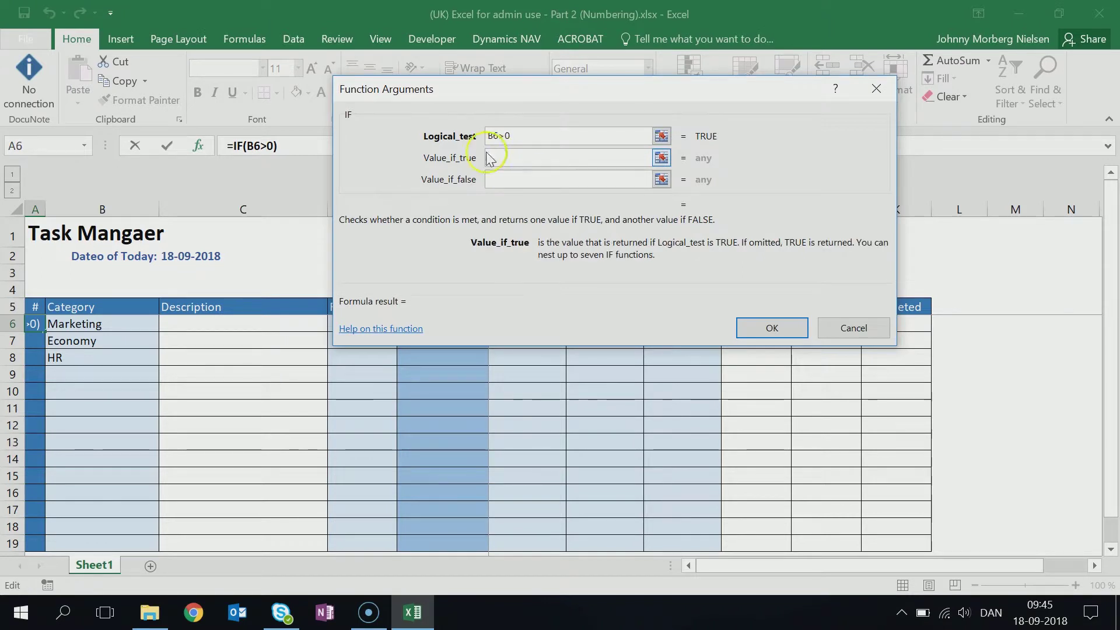
left_click(413, 149)
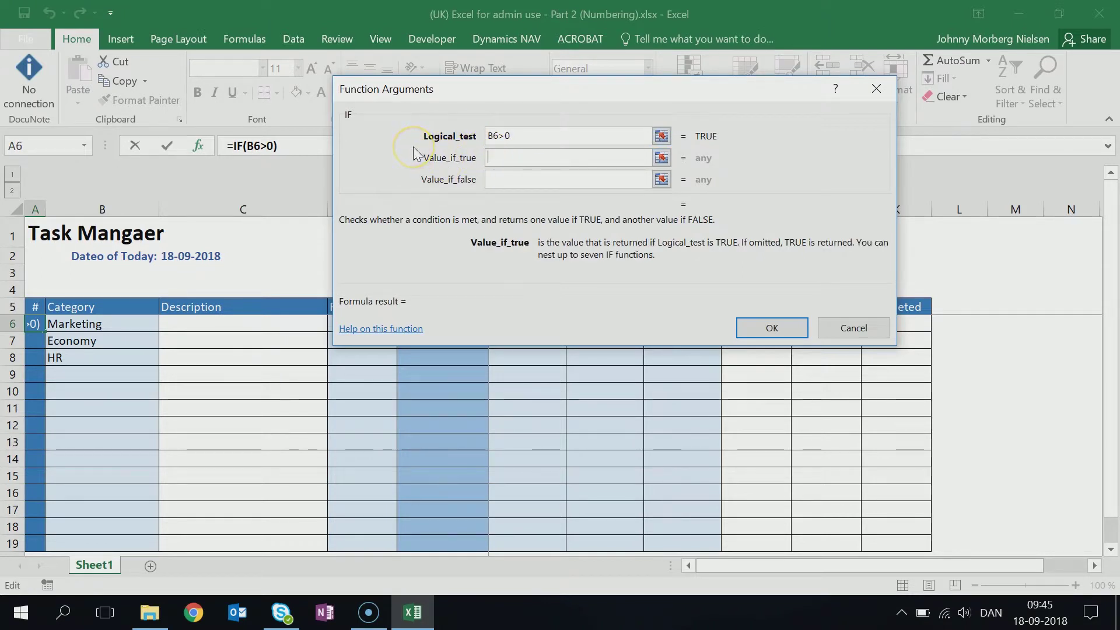
type("1")
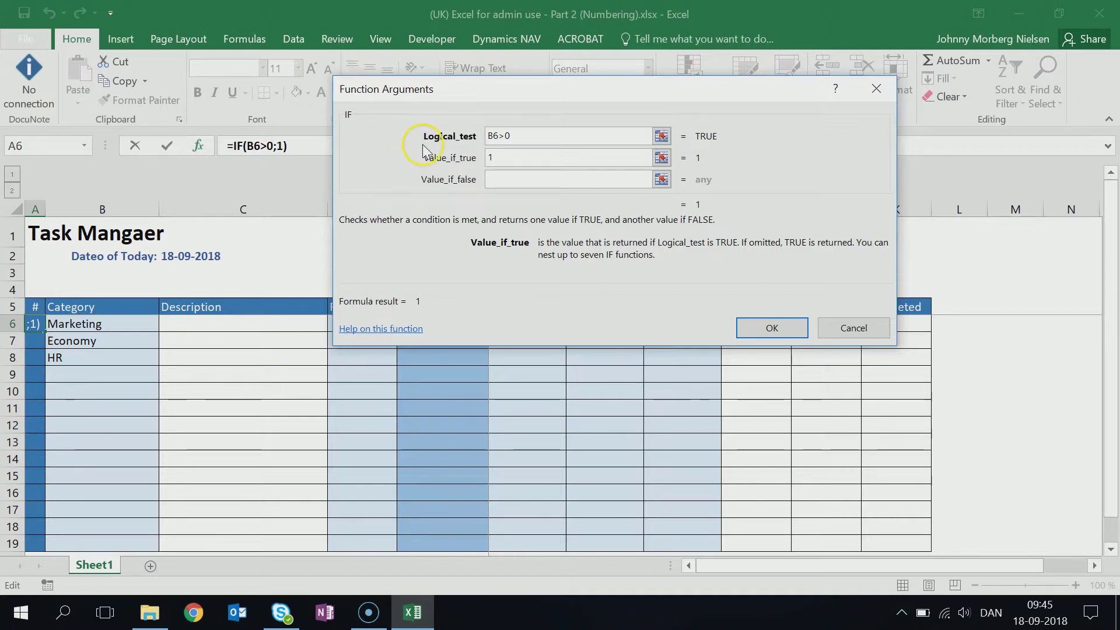
left_click(508, 180)
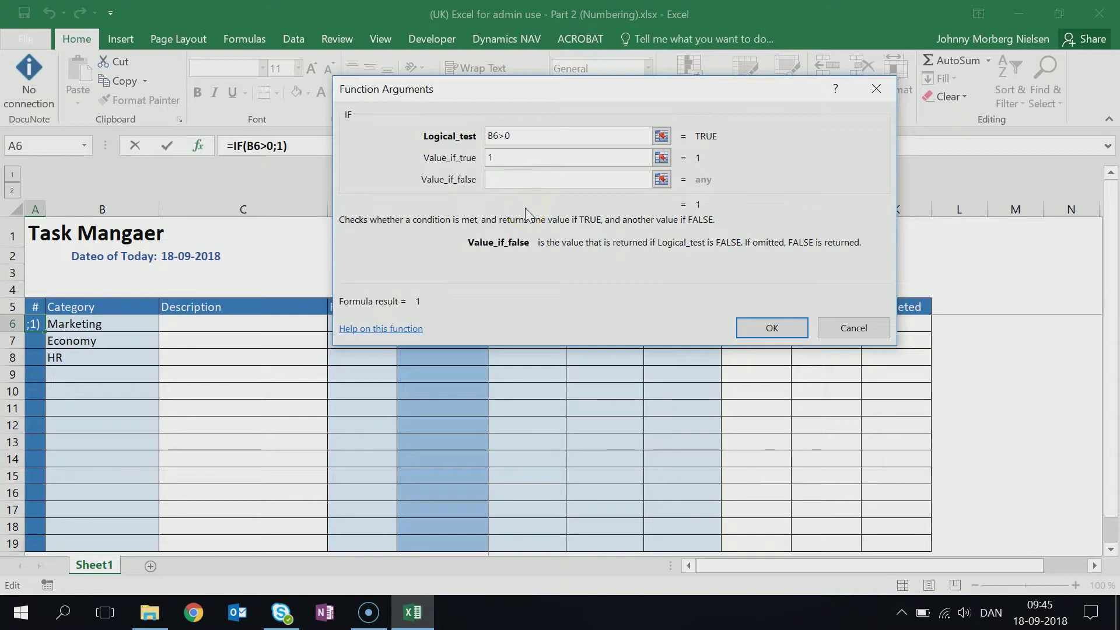
type("\"\"")
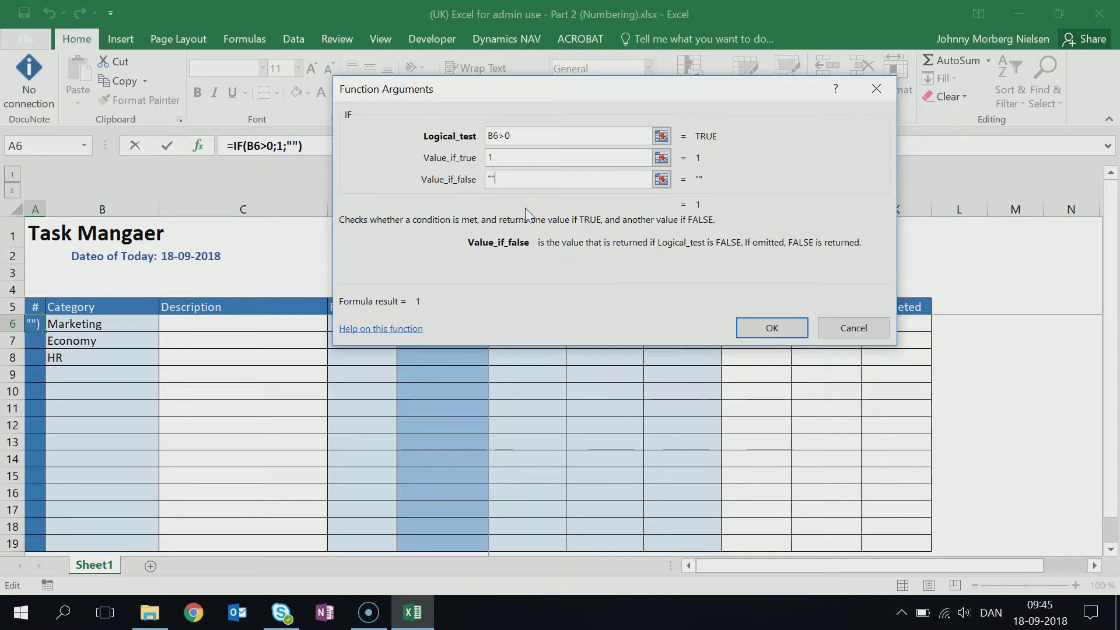
left_click(736, 201)
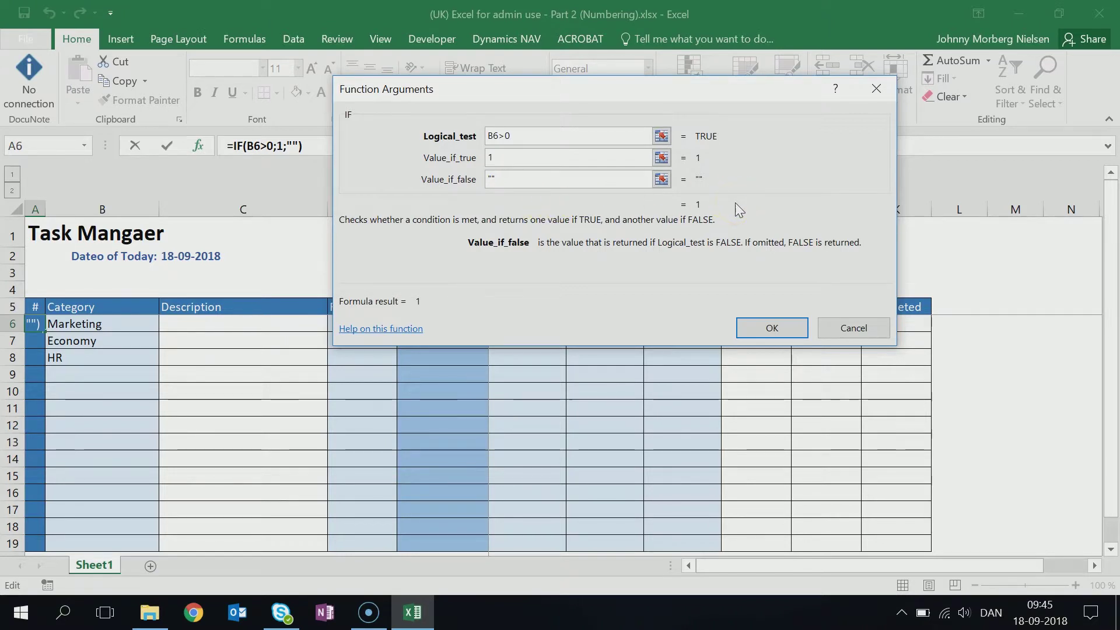
left_click(706, 204)
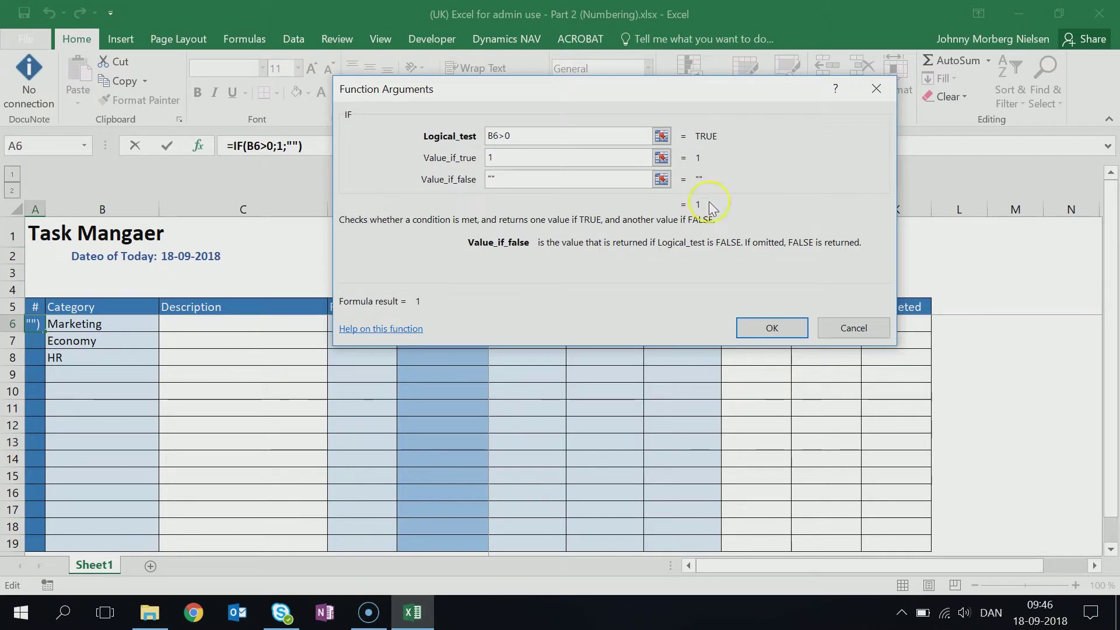
left_click(782, 326)
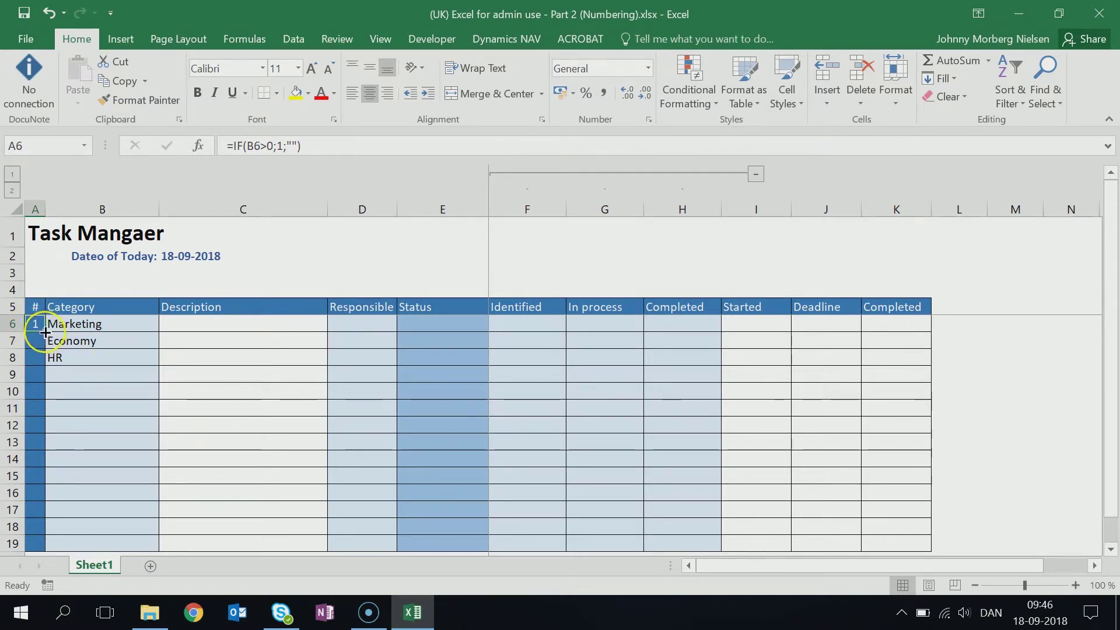
Clear the copied numbers from A7:A8, leaving only A6's formula.
left_click_drag(45, 332, 46, 357)
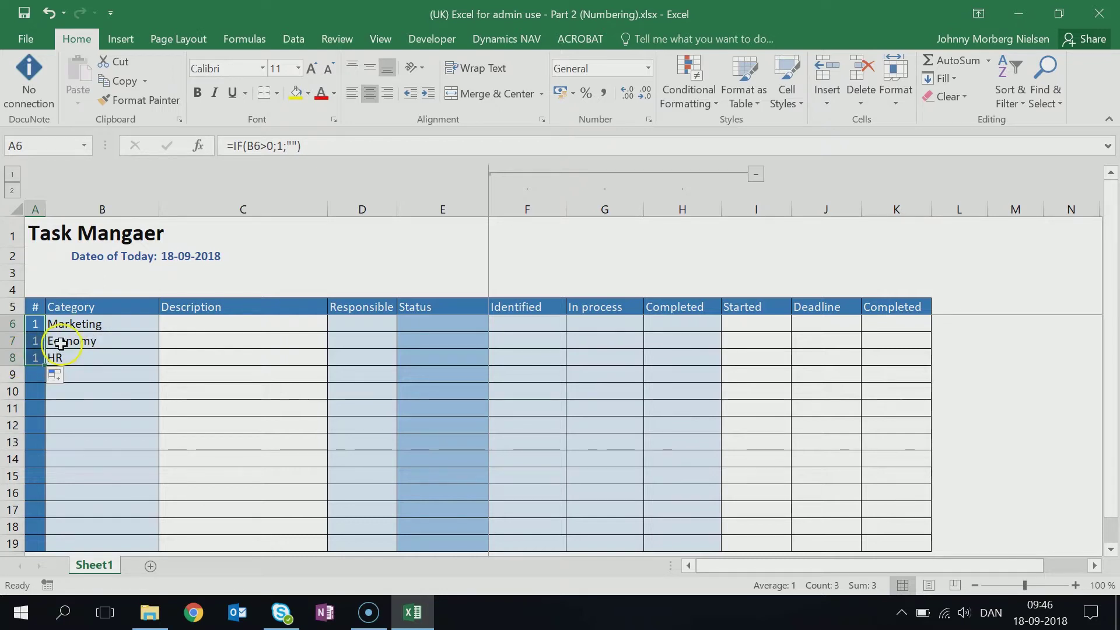
left_click_drag(33, 341, 37, 354)
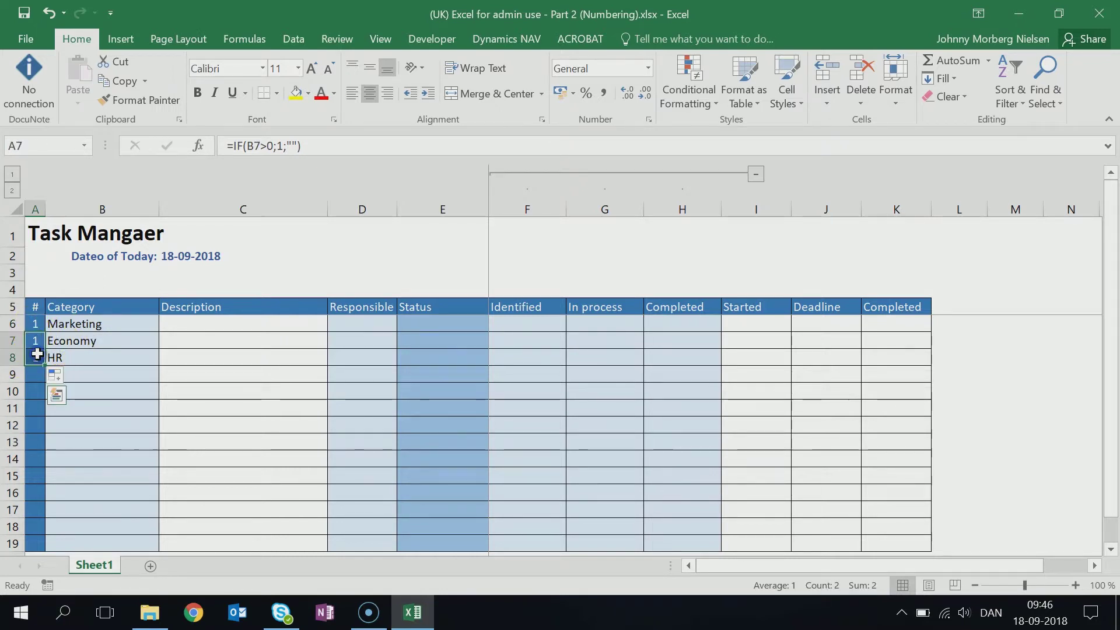
key("Delete")
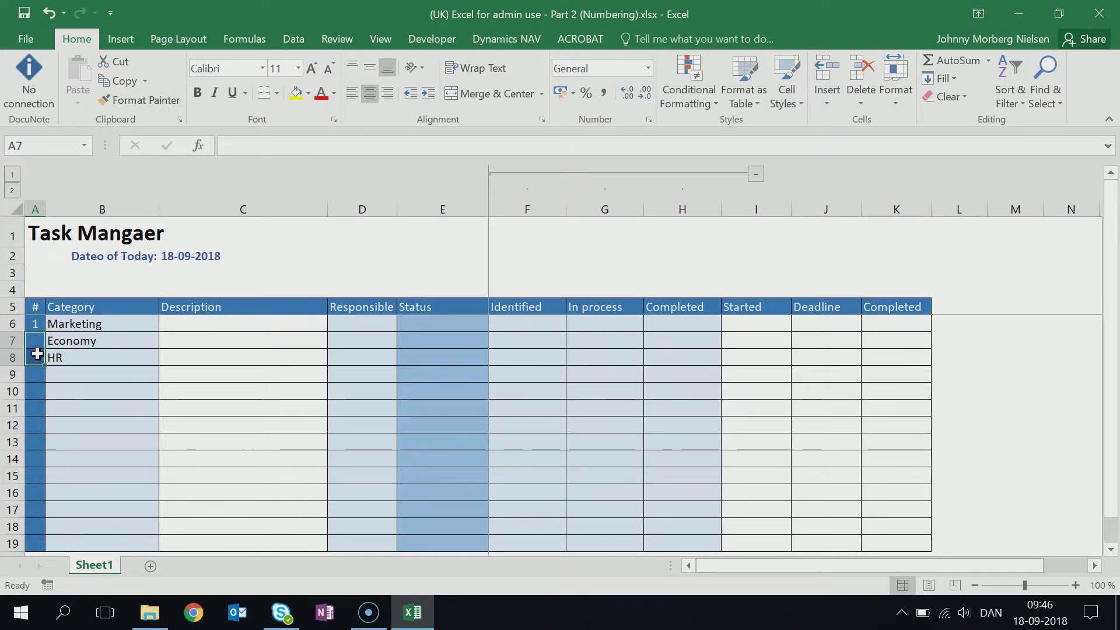
left_click(35, 324)
left_click(34, 339)
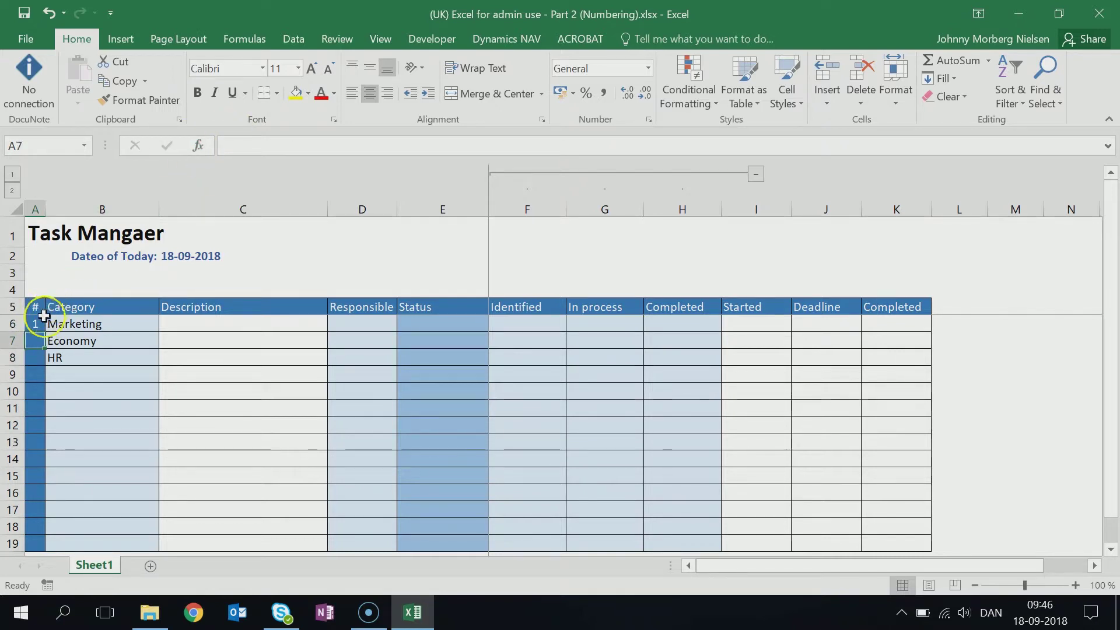
Copy the A6 IF formula into A7 with the fill handle.
left_click(36, 324)
left_click_drag(45, 333, 43, 349)
left_click(34, 342)
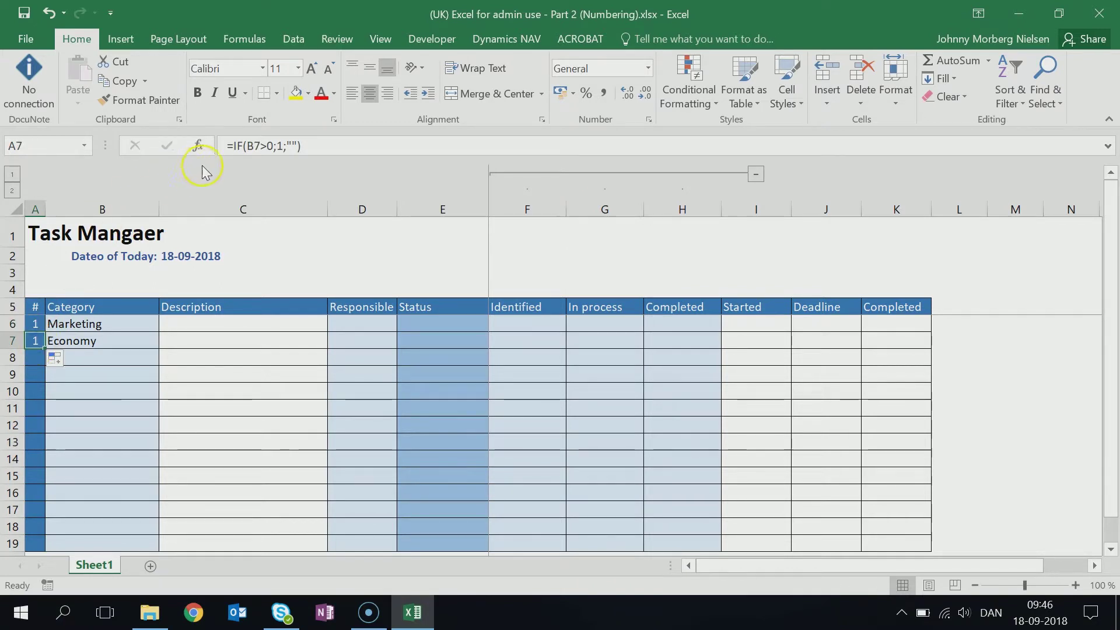
Change A7's Value_if_true from 1 to A6+1, giving =IF(B7>0;A6+1;"").
left_click(199, 146)
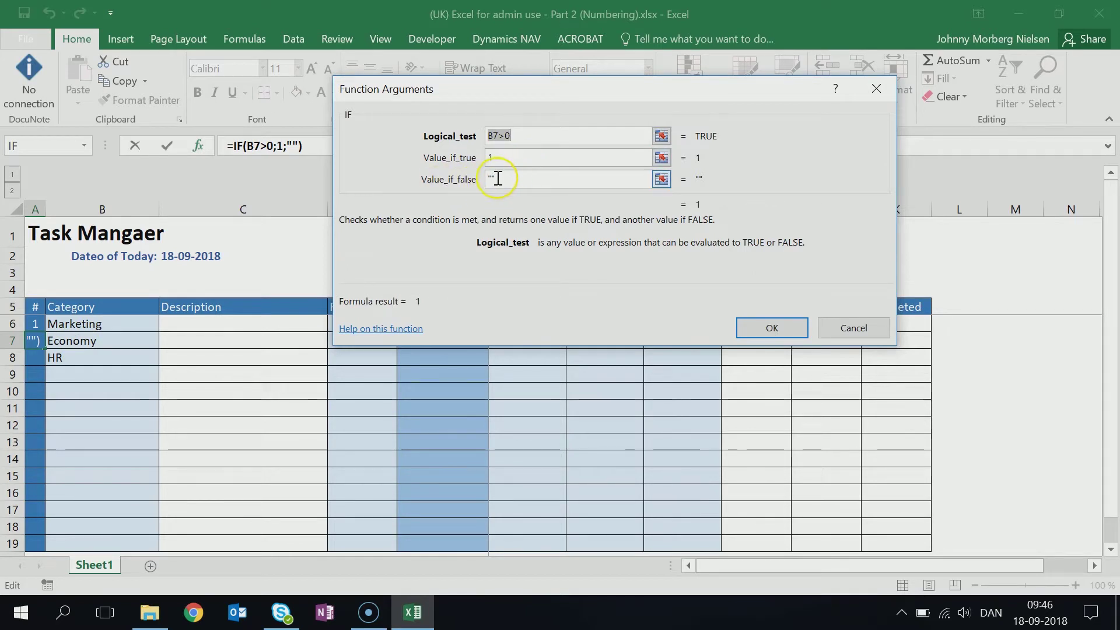
left_click(493, 180)
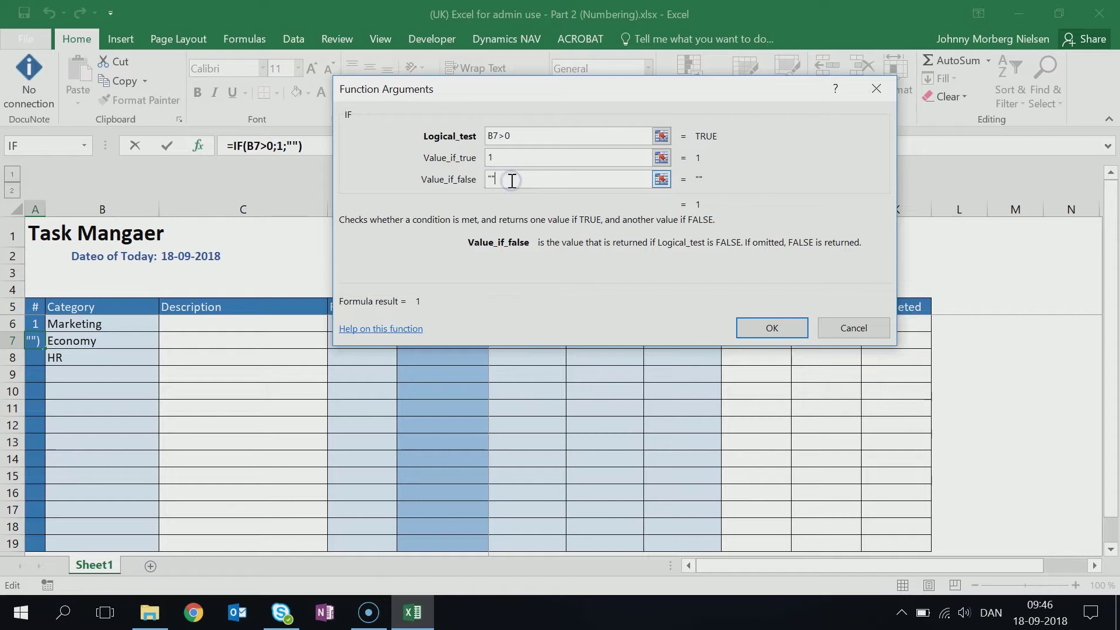
left_click(500, 158)
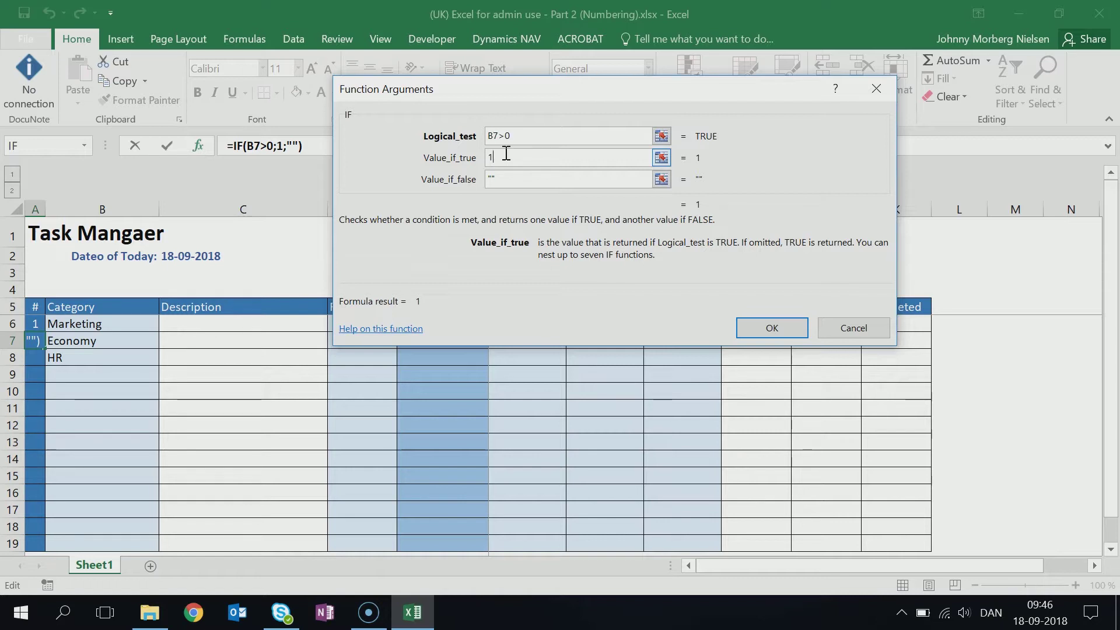
key("BackSpace")
left_click(660, 158)
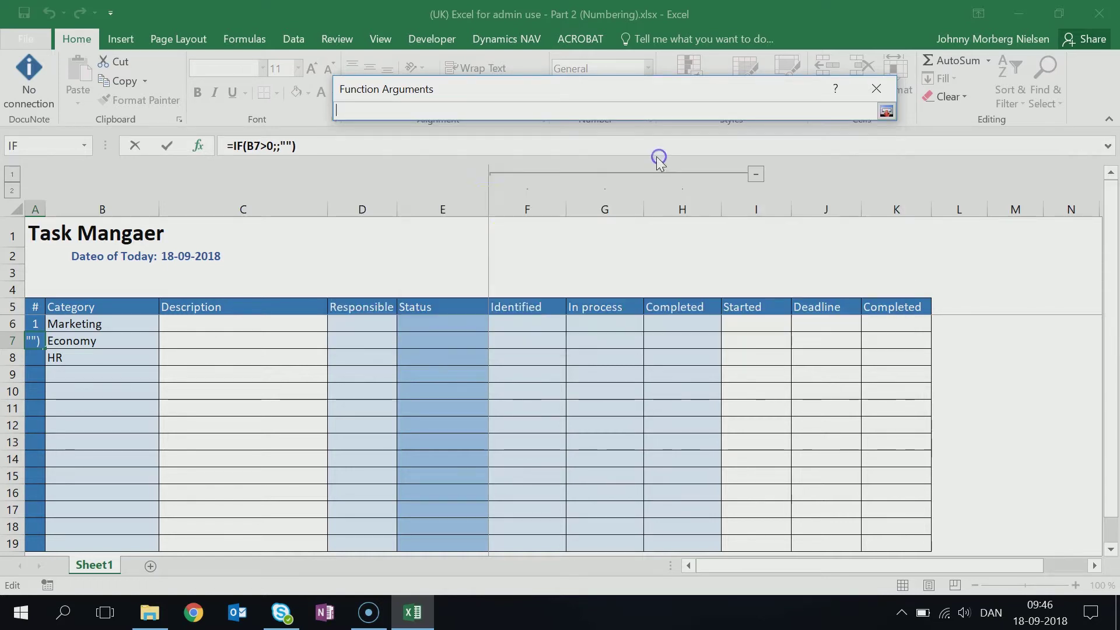
left_click(35, 323)
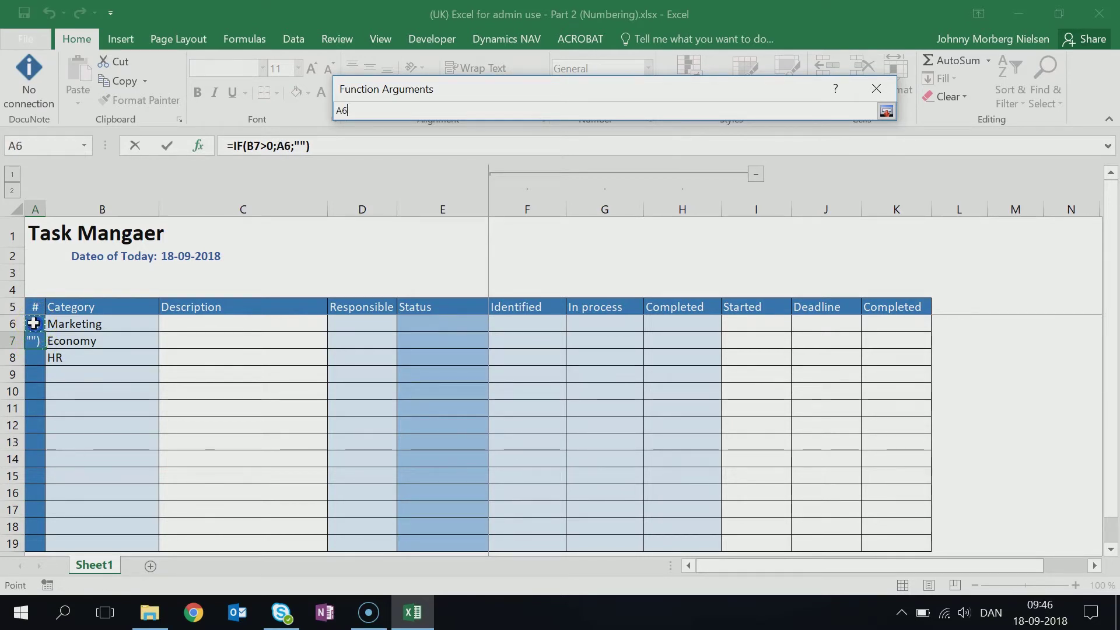
type("+")
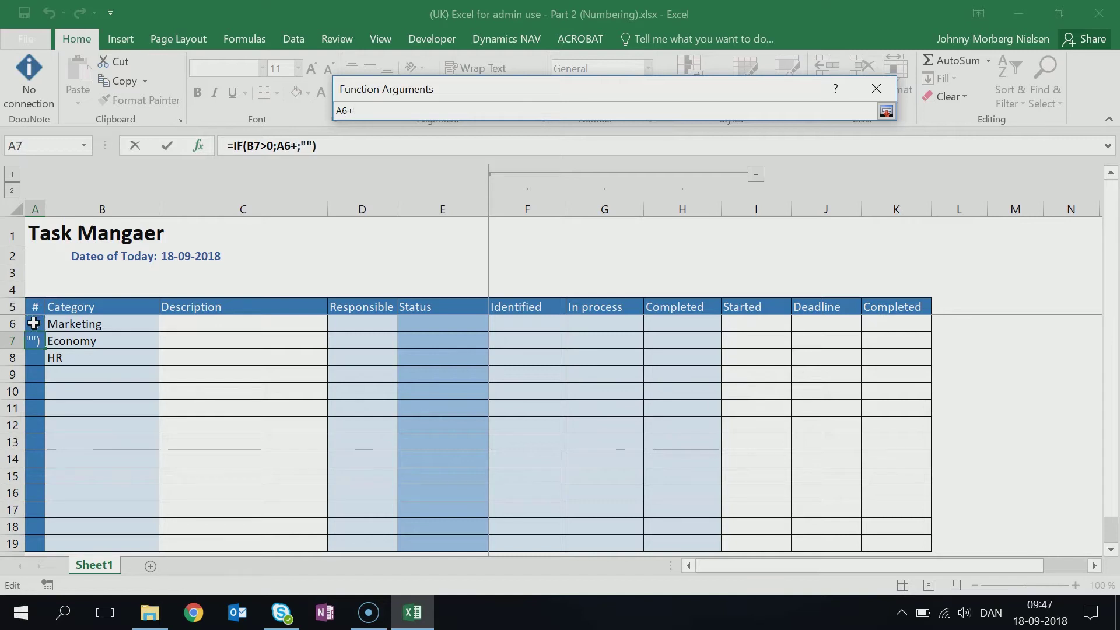
type("1")
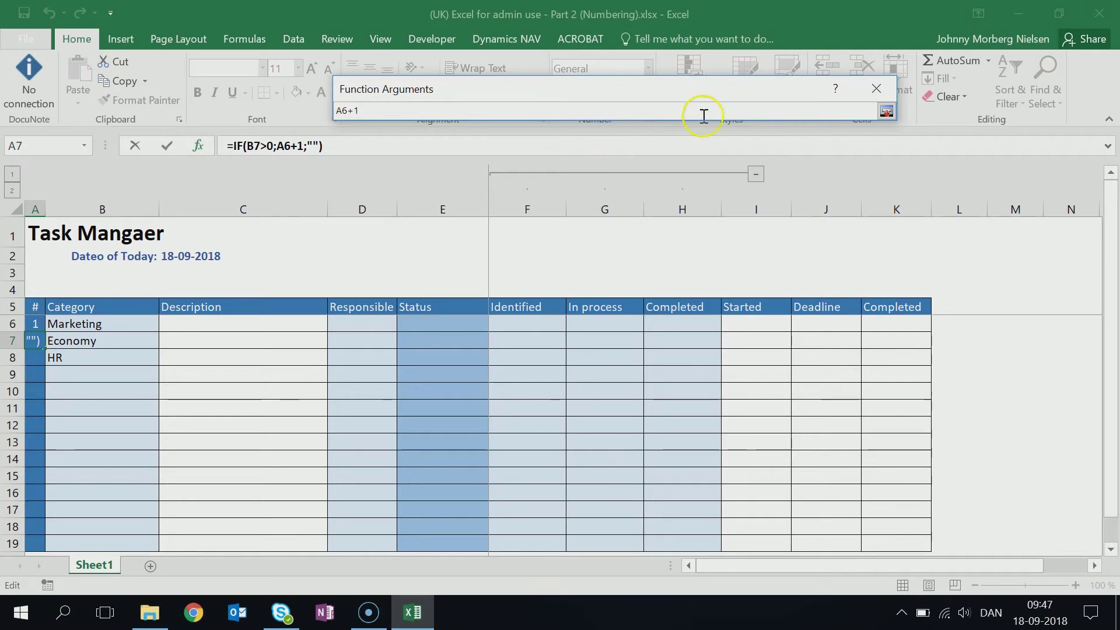
left_click(886, 111)
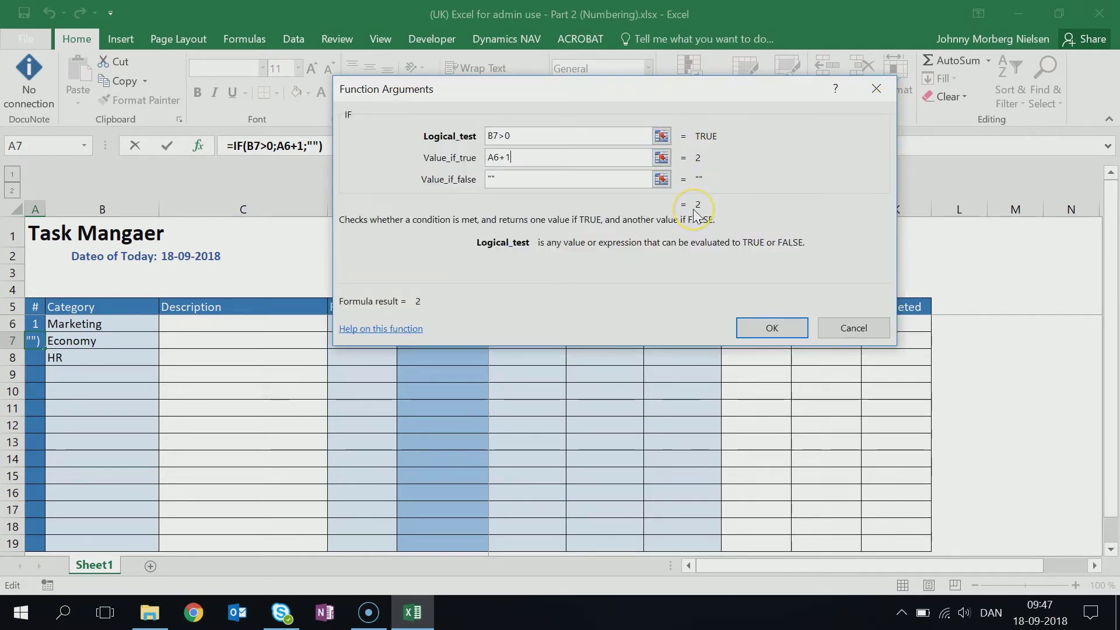
left_click(783, 327)
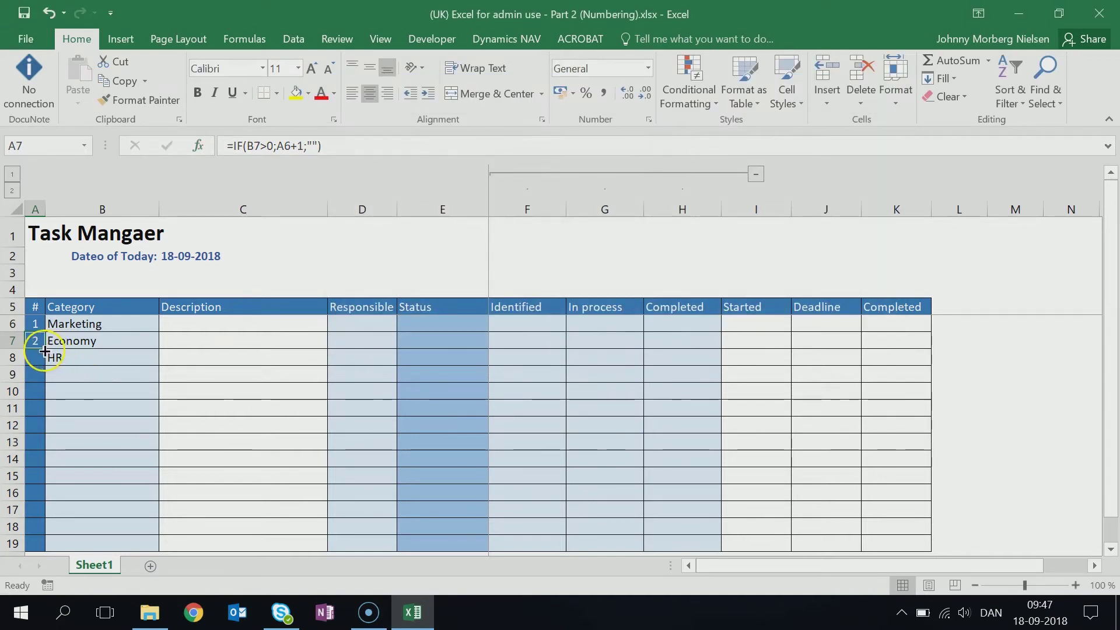
Fill the A7 numbering formula down through A19, so HR gets 3.
left_click_drag(45, 350, 45, 545)
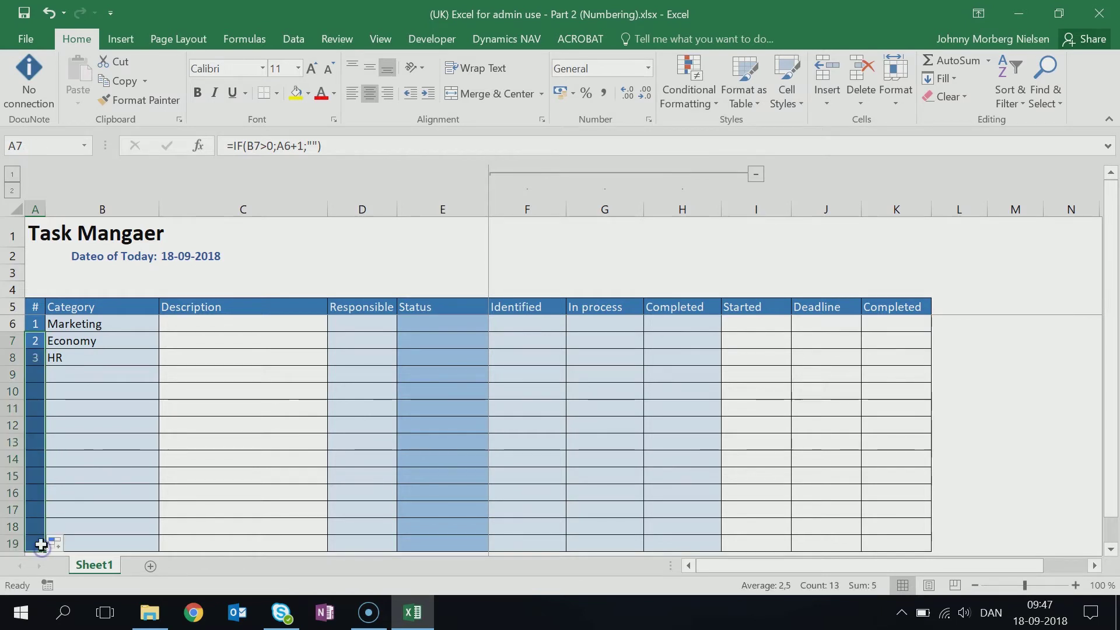
left_click(84, 364)
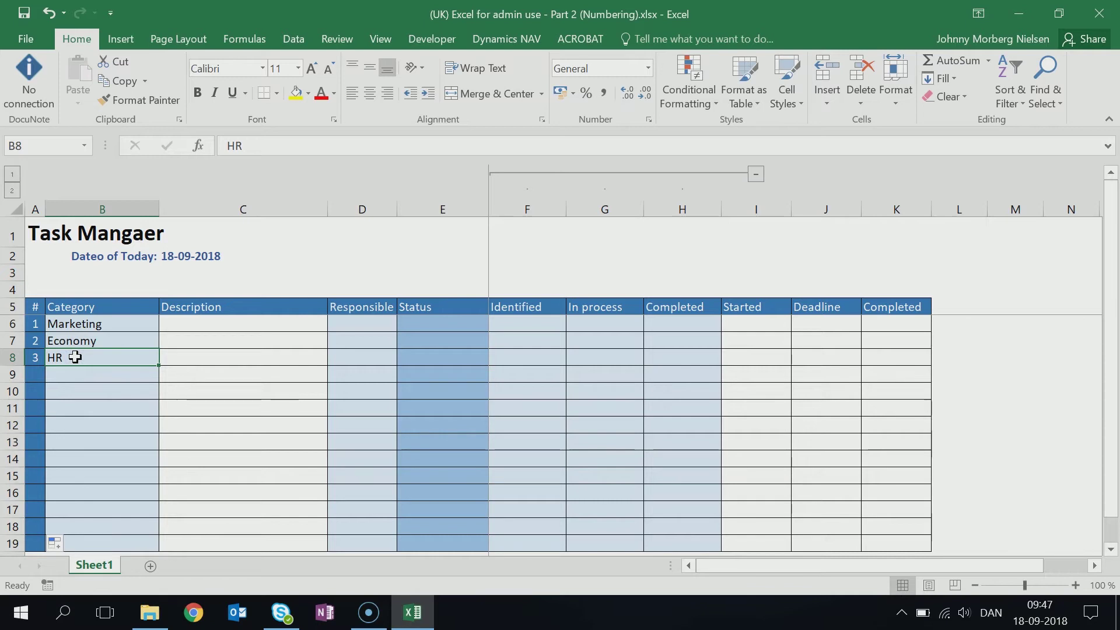
Clear HR from B8, then enter and remove a test entry in B9.
key("Delete")
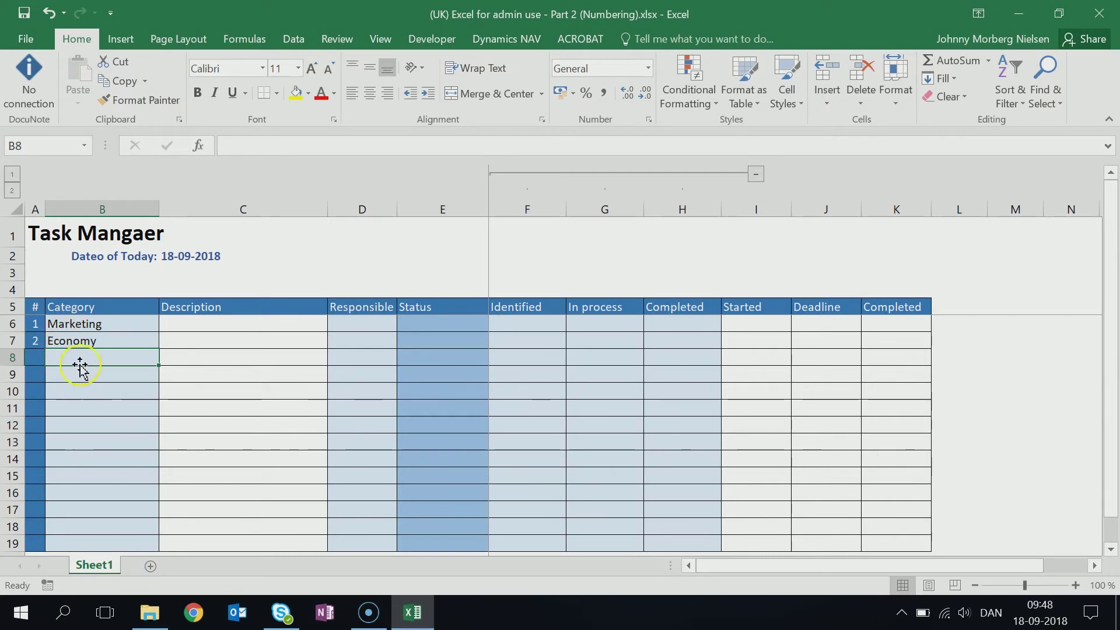
left_click(75, 375)
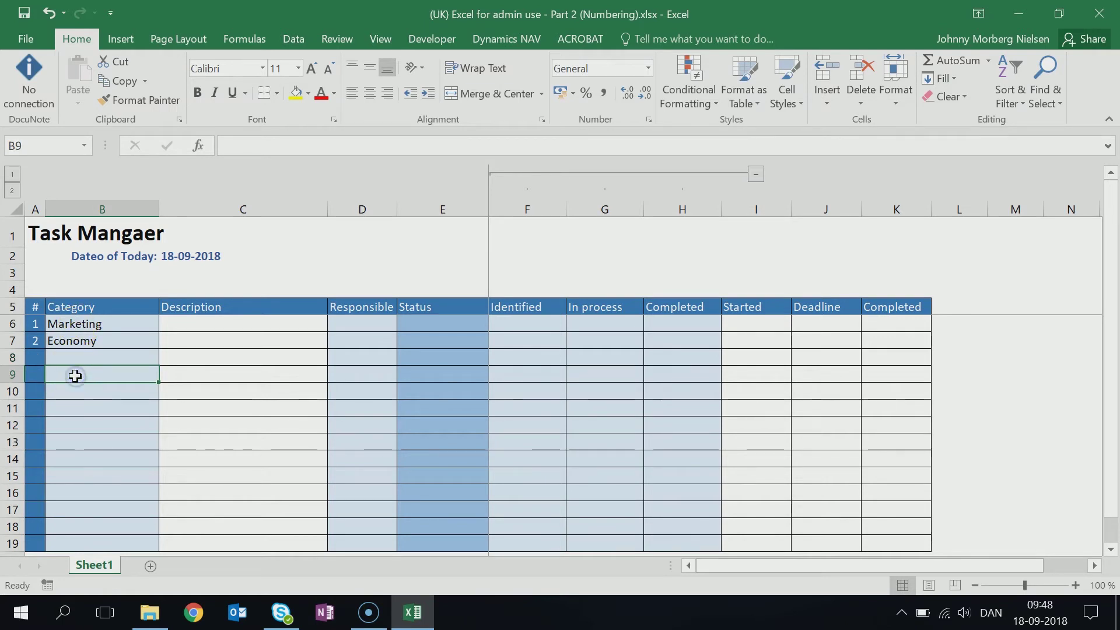
type("J")
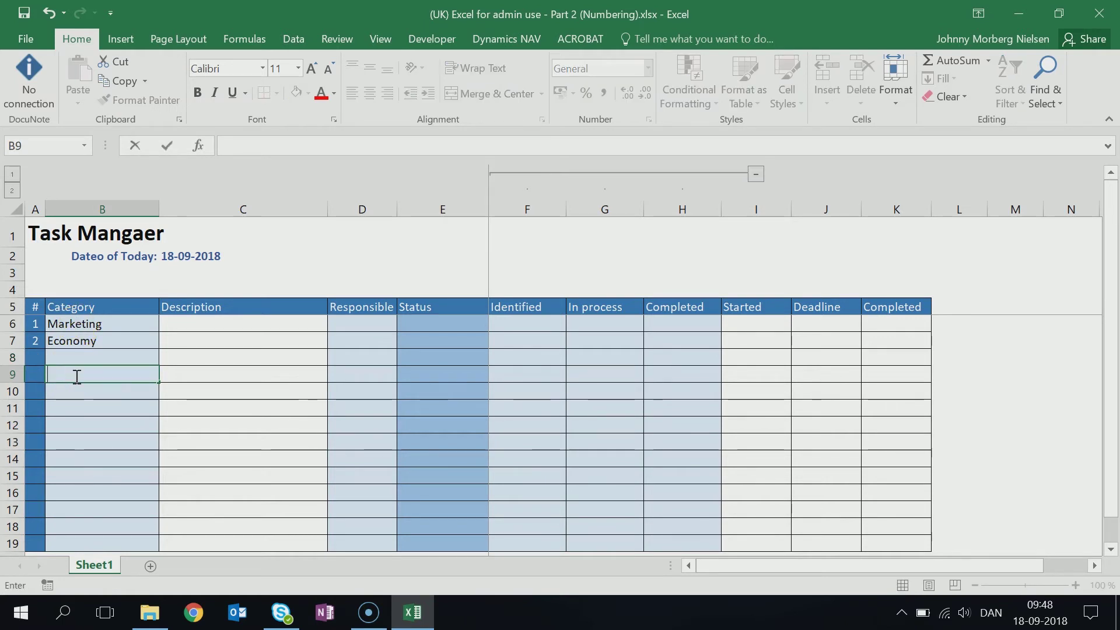
key("Return")
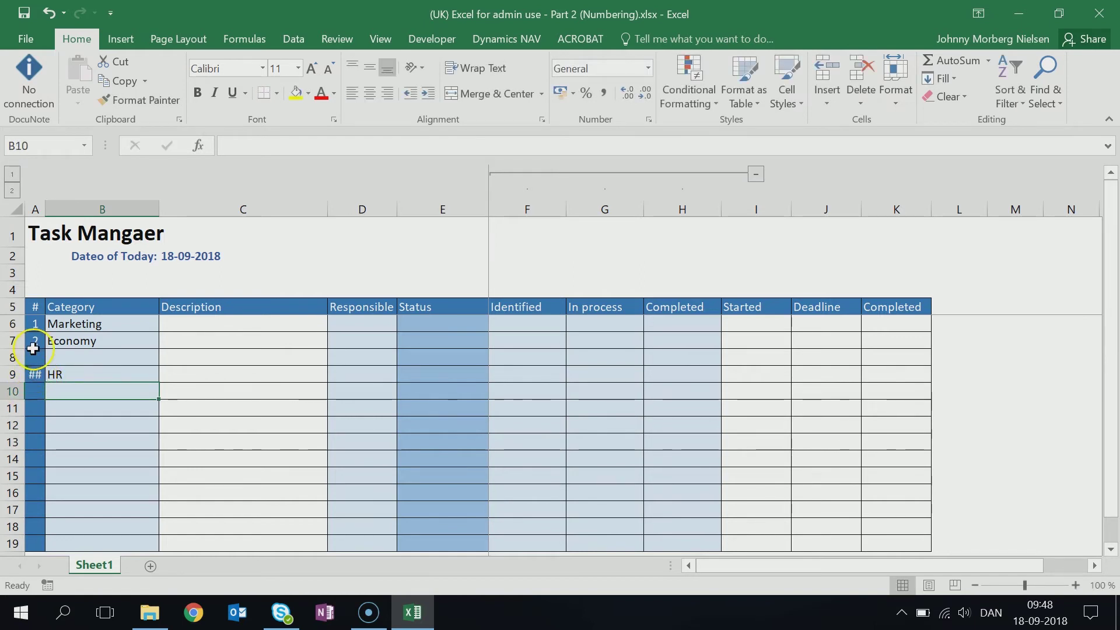
left_click(64, 376)
key("BackSpace")
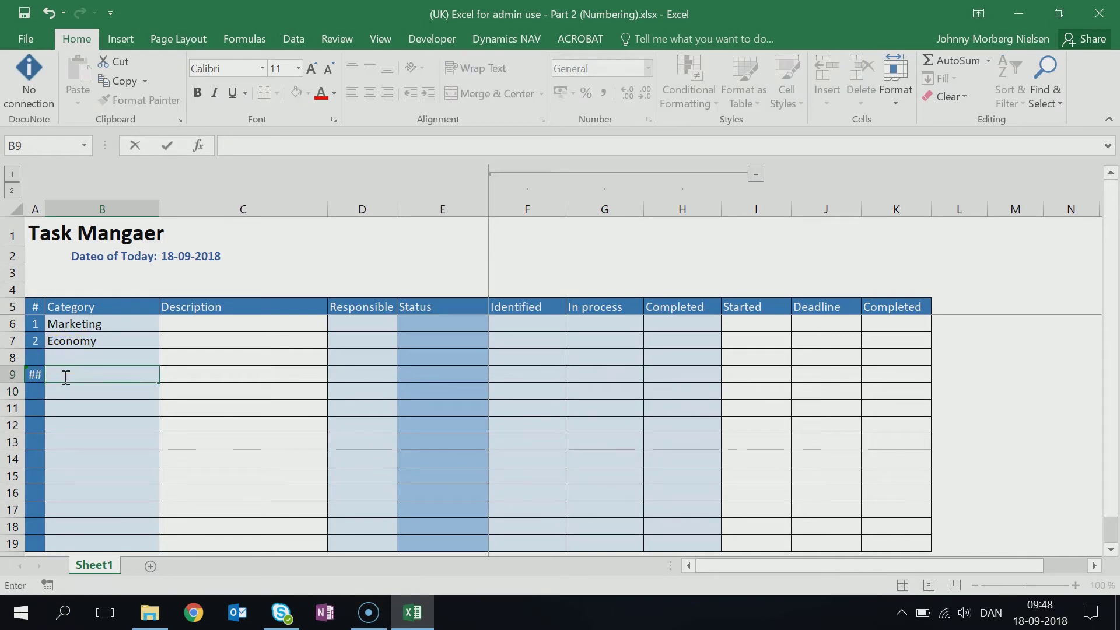
left_click(102, 358)
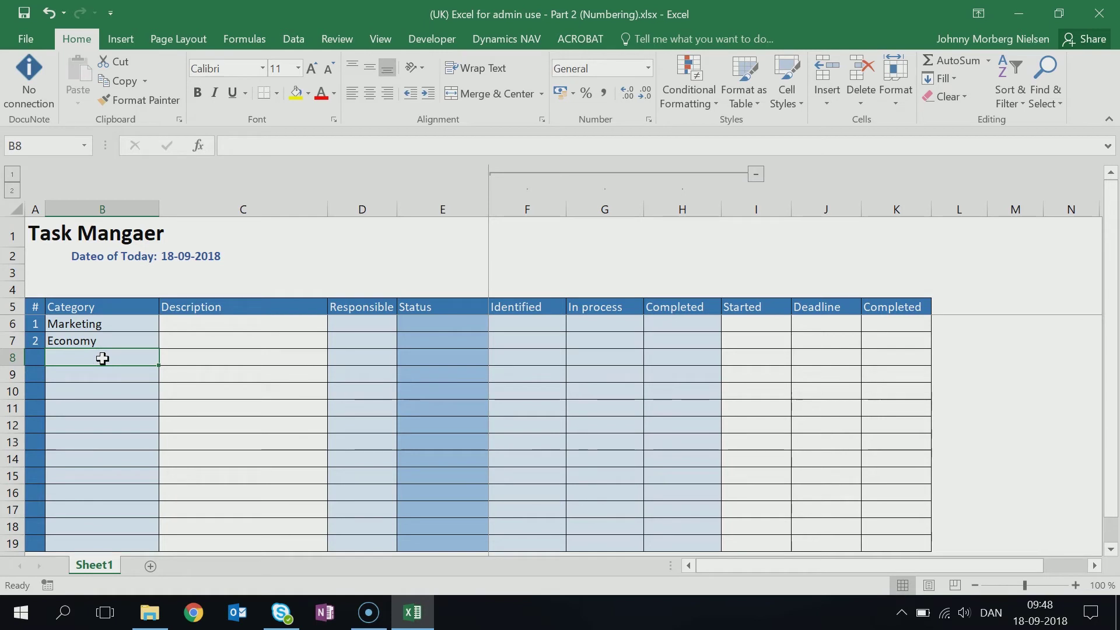
Enter IT as the third category in B8.
type("IT")
key("Return")
left_click(103, 359)
left_click_drag(80, 324, 70, 360)
Delete the categories in B6:B8 so column A shows no numbers.
key("Delete")
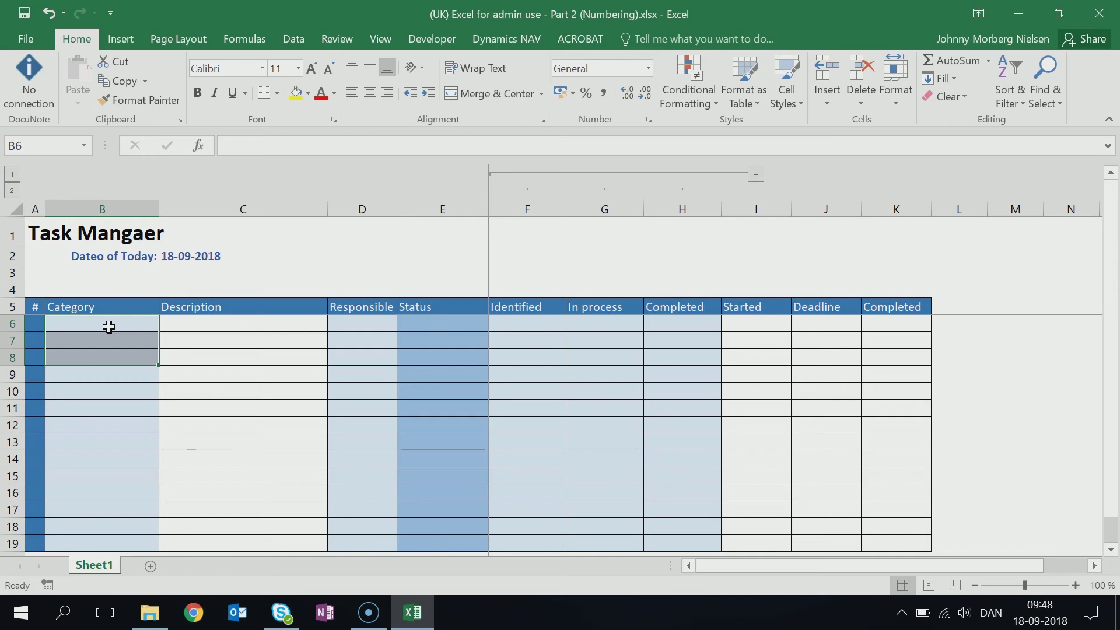
left_click(35, 324)
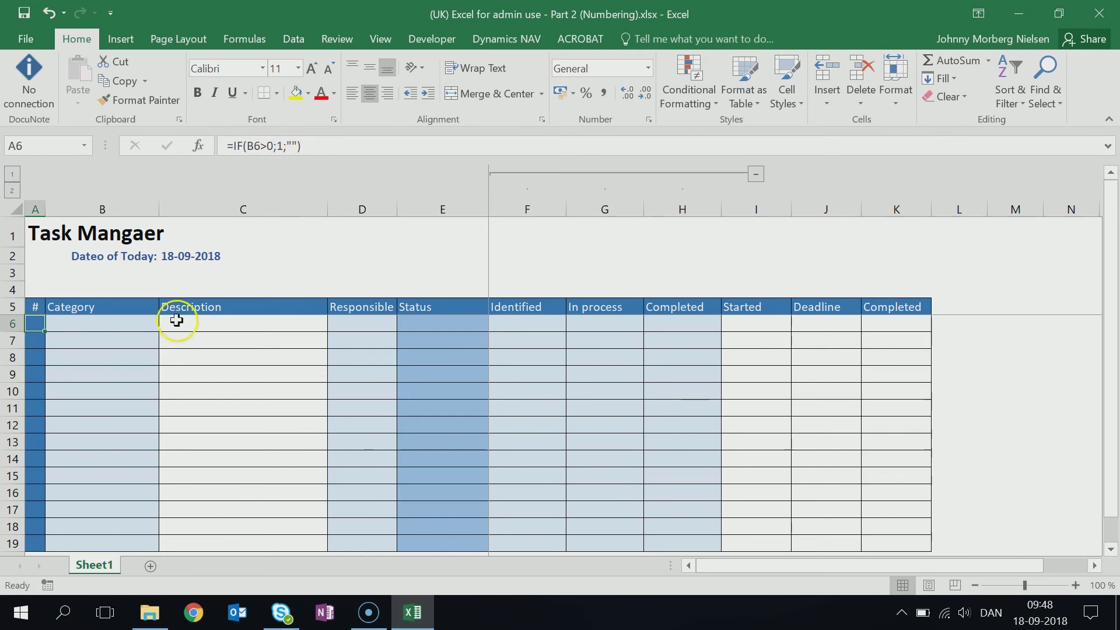
left_click(35, 340)
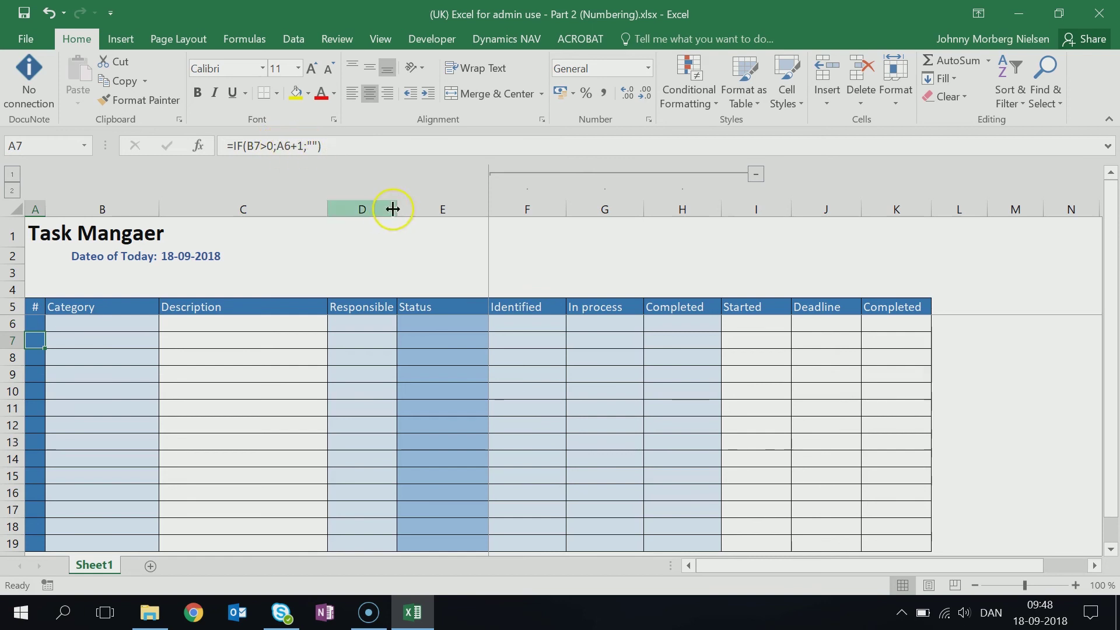
left_click(39, 355)
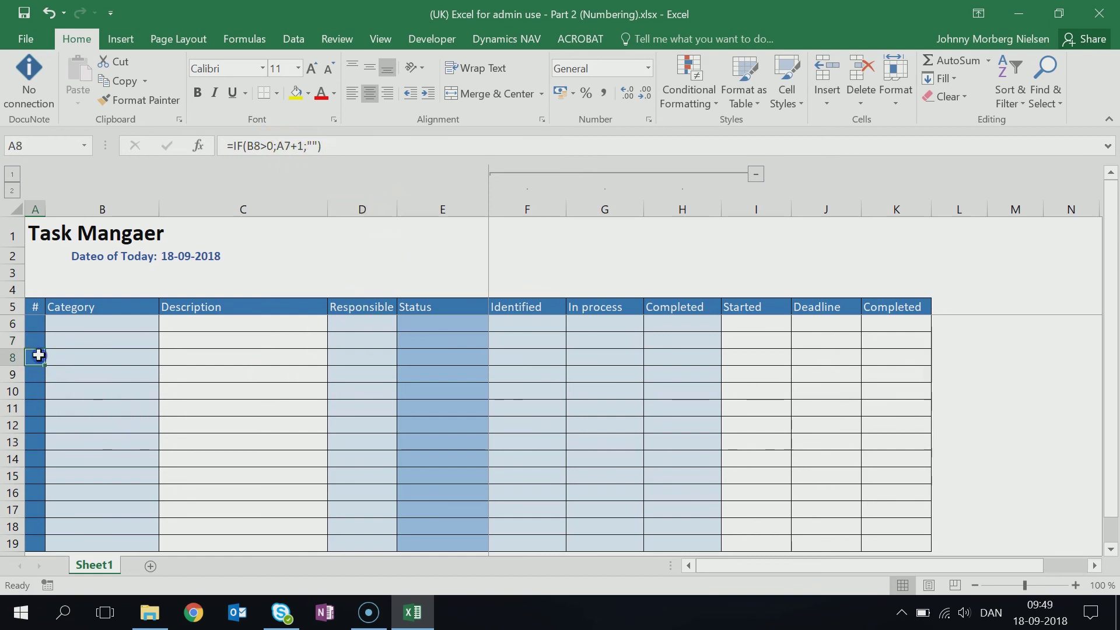
left_click(37, 372)
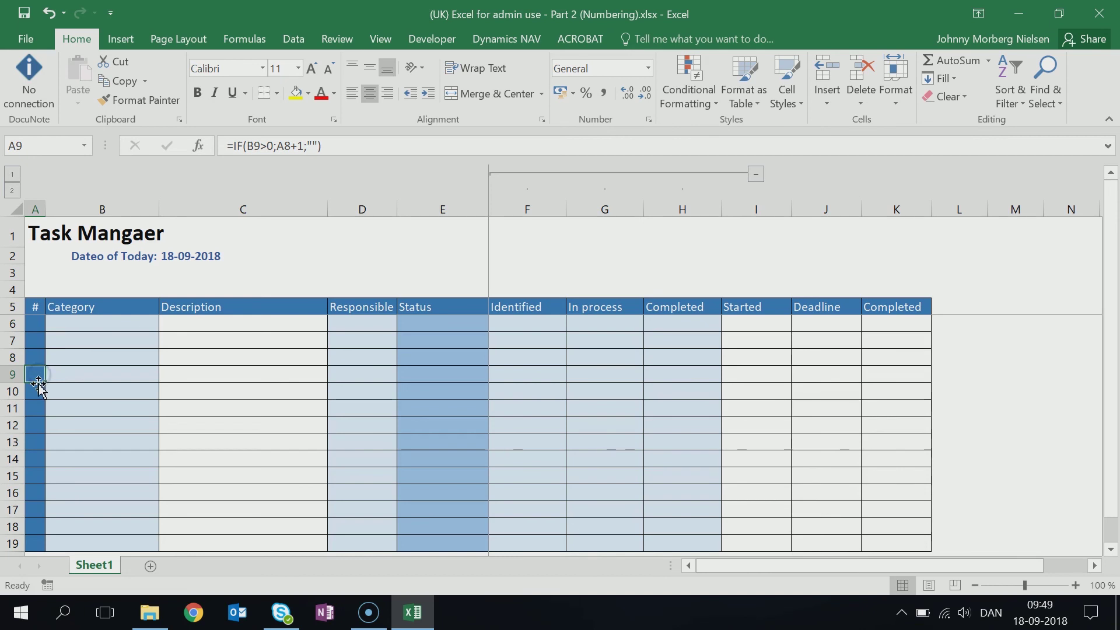
left_click(39, 388)
left_click(36, 324)
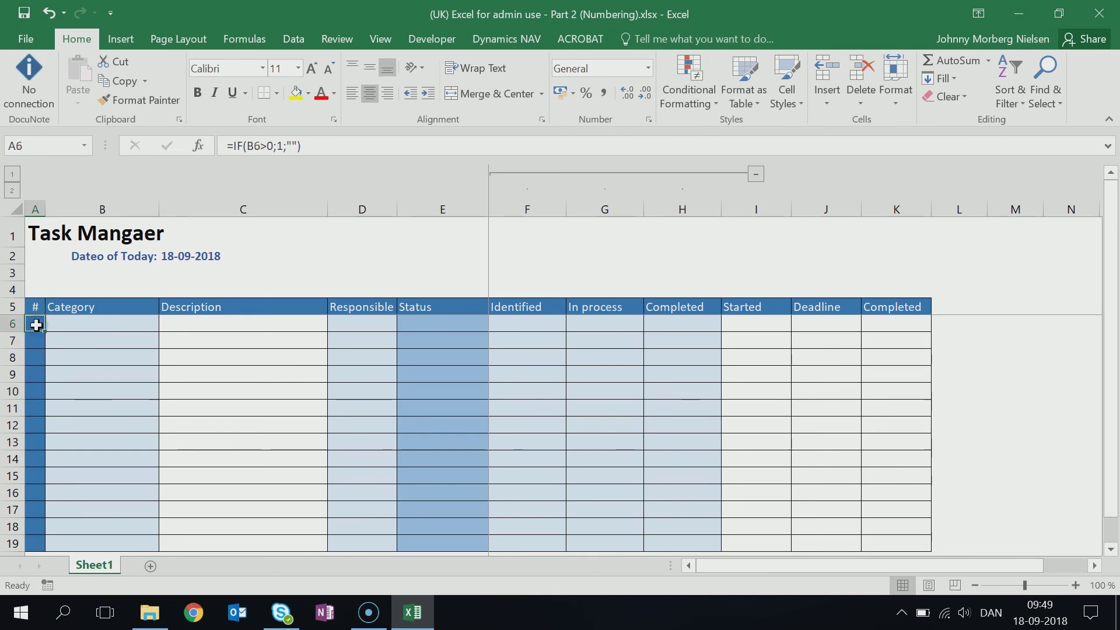